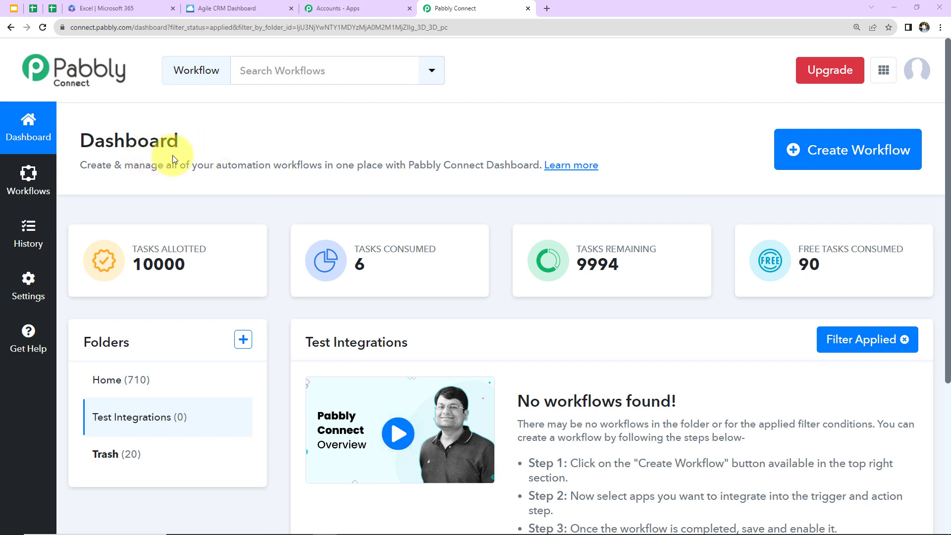
Step: Create a new workflow named "Create Agile CRM Contact from Microsoft Excel"
{"action": "left_click", "coordinate": [862, 153]}
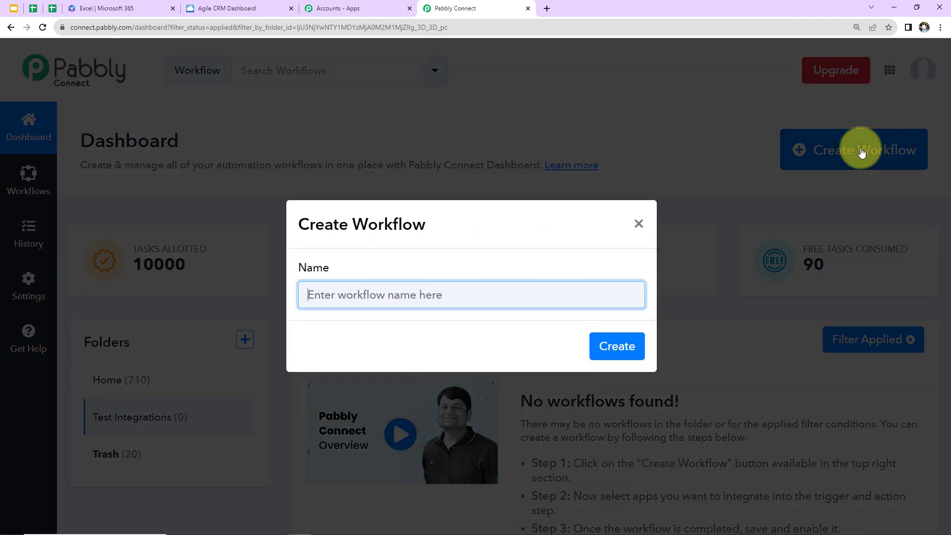
{"action": "type", "text": "Create Agile CRM Contact from Microsoft Excel"}
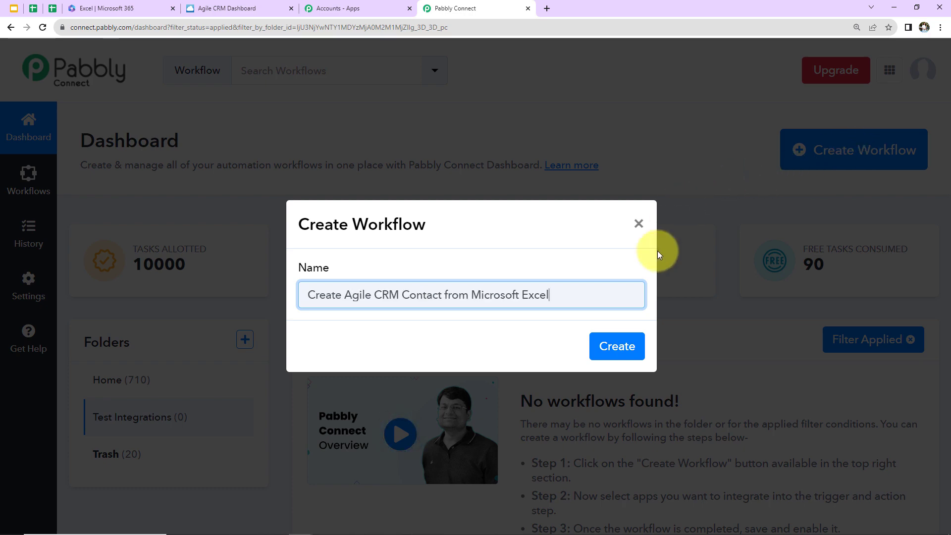
{"action": "left_click", "coordinate": [614, 347]}
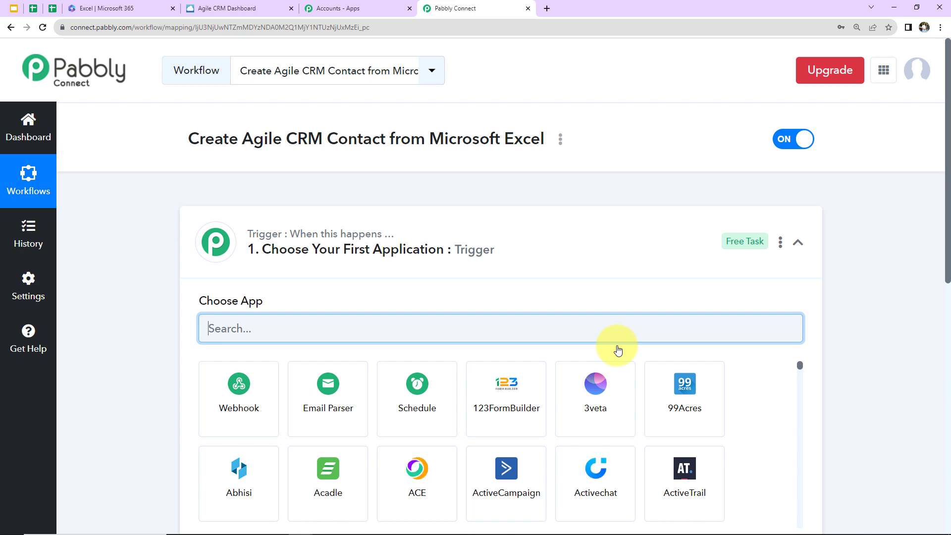
Step: Set the workflow's trigger application to Microsoft Excel with the trigger event New Row in Worksheet
{"action": "left_click", "coordinate": [798, 244]}
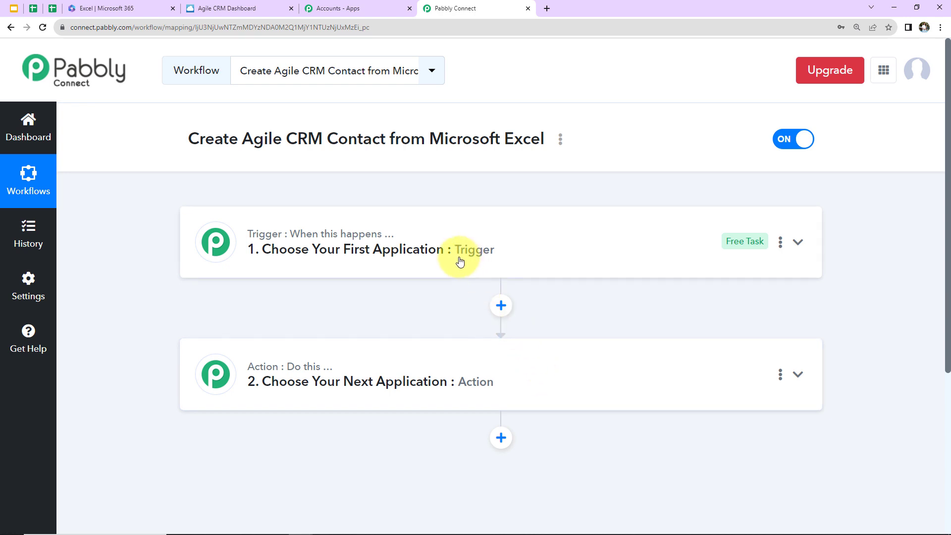
{"action": "mouse_move", "coordinate": [382, 248]}
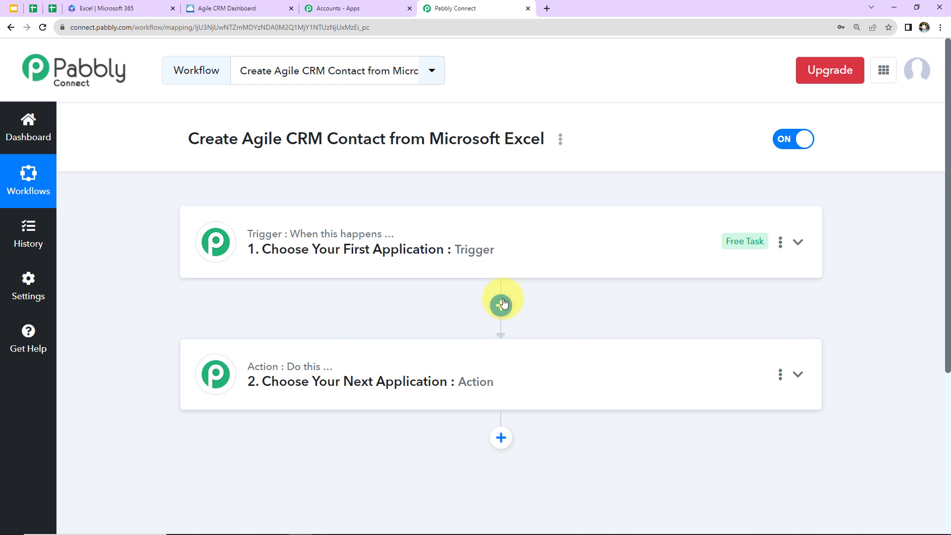
{"action": "left_click", "coordinate": [528, 246]}
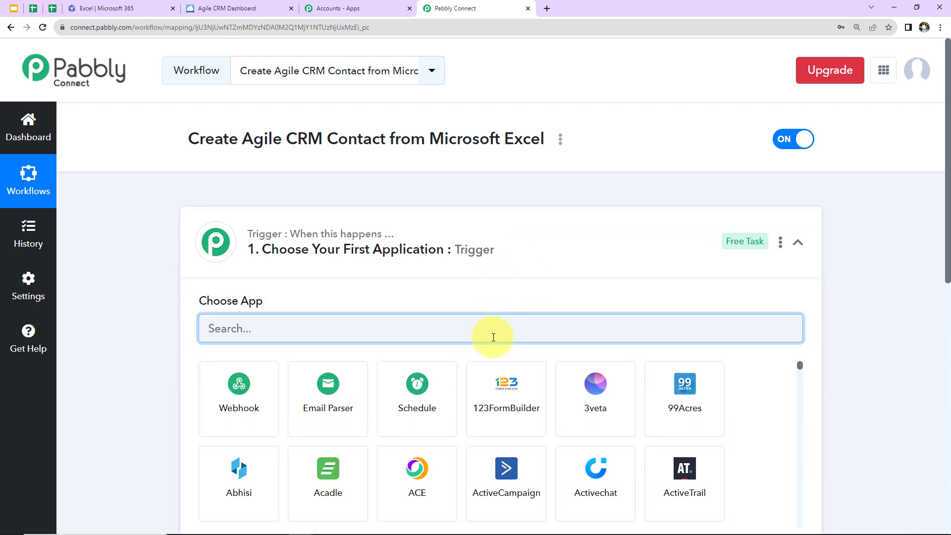
{"action": "type", "text": "exce"}
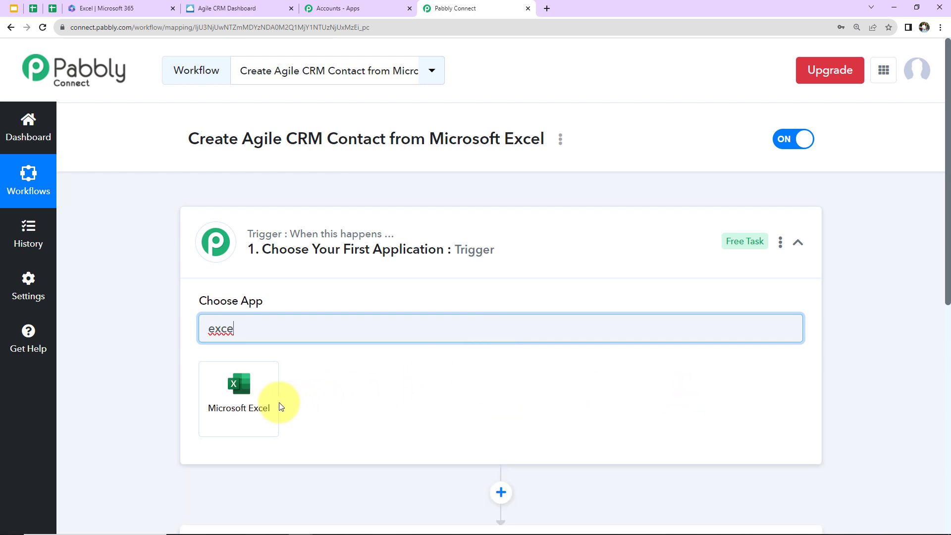
{"action": "left_click", "coordinate": [281, 407]}
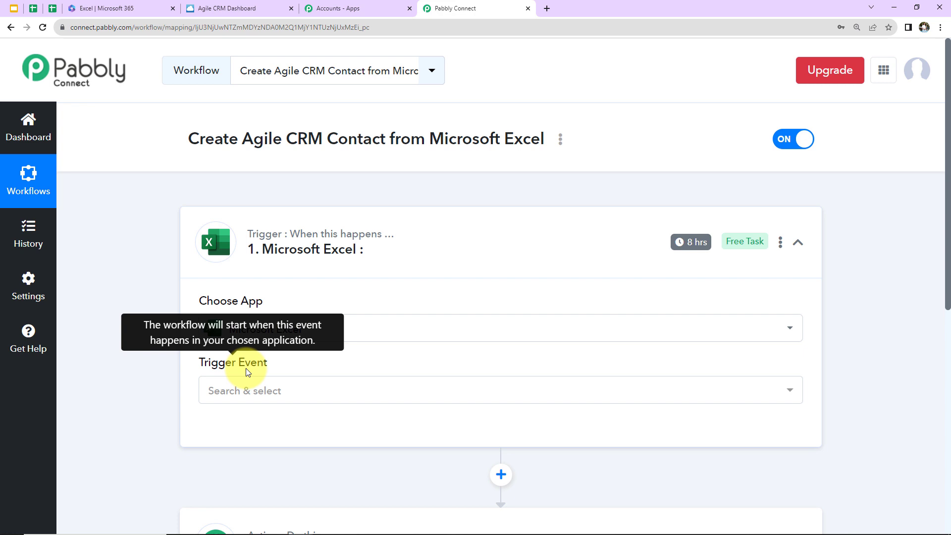
{"action": "left_click", "coordinate": [241, 398]}
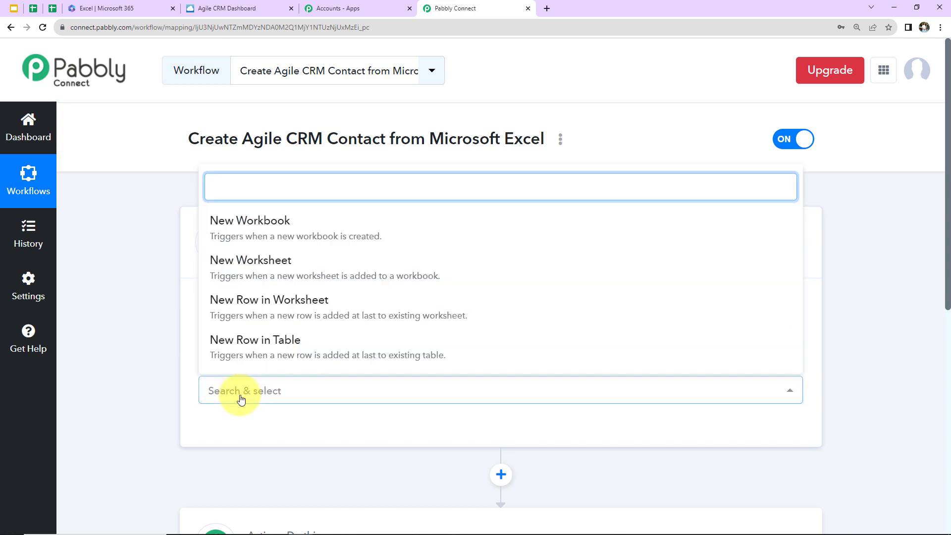
{"action": "left_click", "coordinate": [235, 314]}
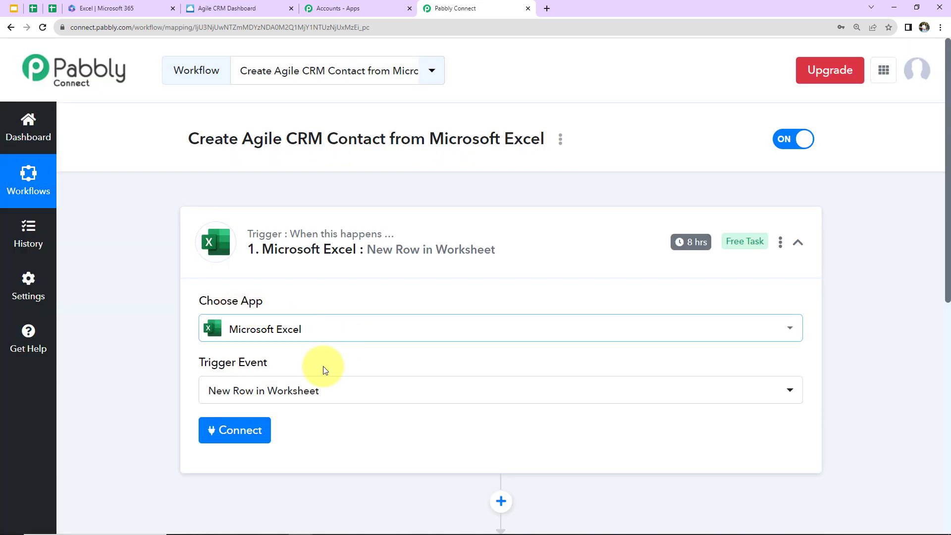
Step: Add a new Microsoft Excel connection for the trigger and accept the permissions Pabbly Connect requests from the Microsoft account
{"action": "left_click", "coordinate": [227, 431]}
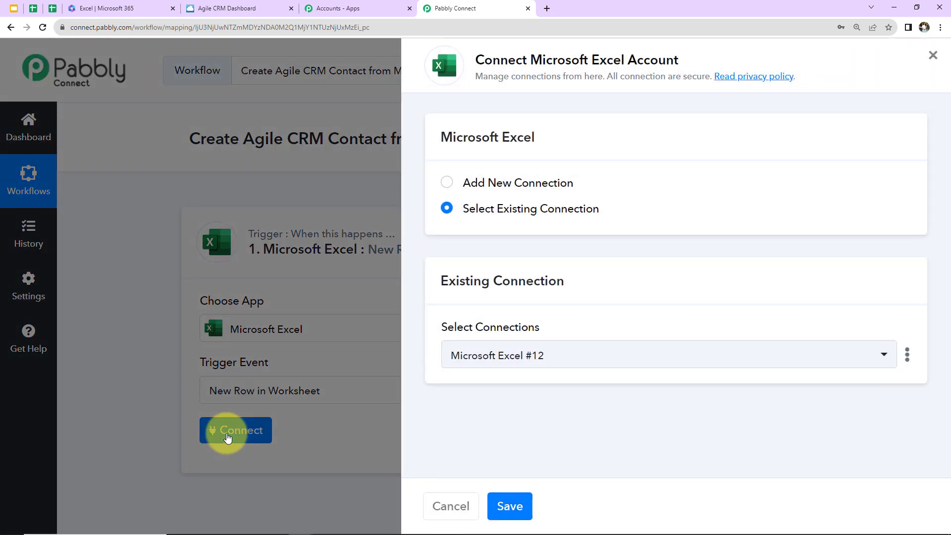
{"action": "left_click_drag", "start_coordinate": [477, 58], "coordinate": [687, 59]}
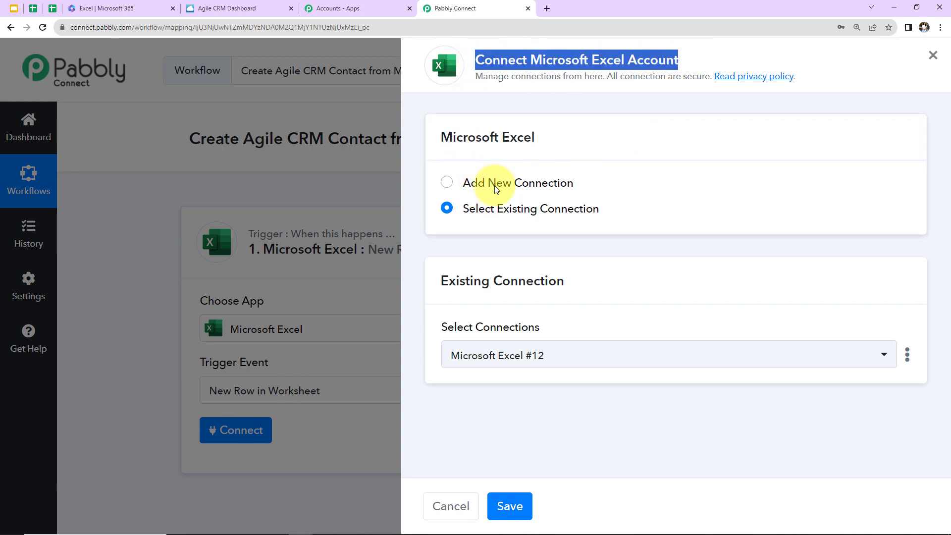
{"action": "left_click", "coordinate": [446, 183]}
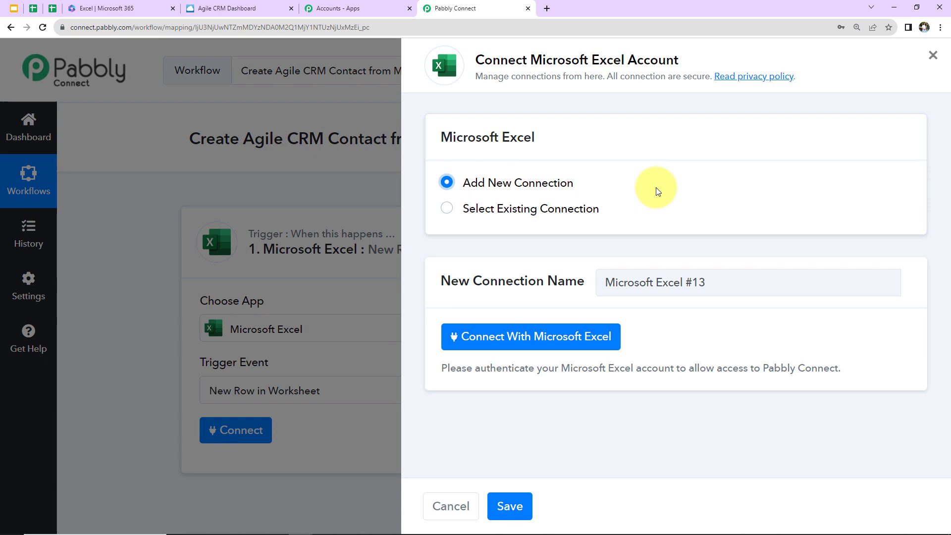
{"action": "left_click", "coordinate": [536, 337]}
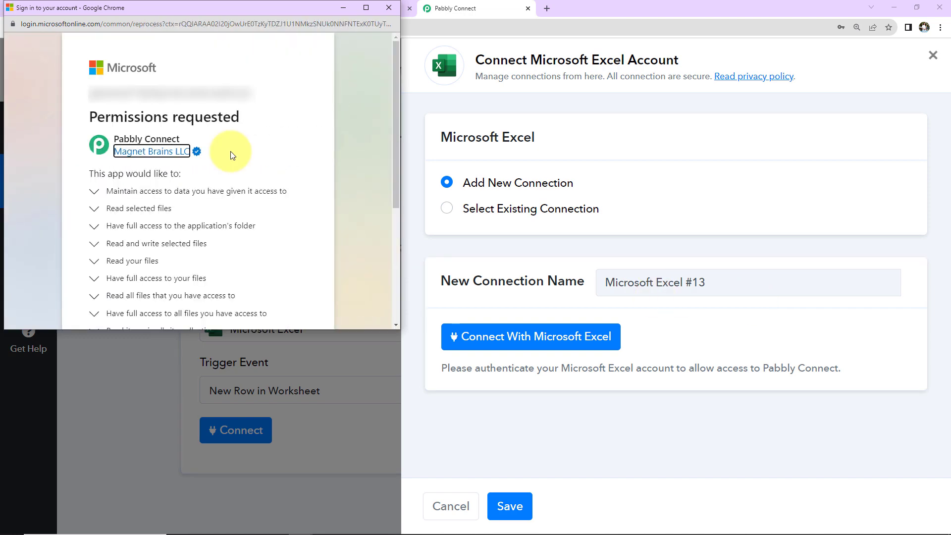
{"action": "scroll", "coordinate": [203, 214], "scroll_direction": "down", "scroll_amount": 5}
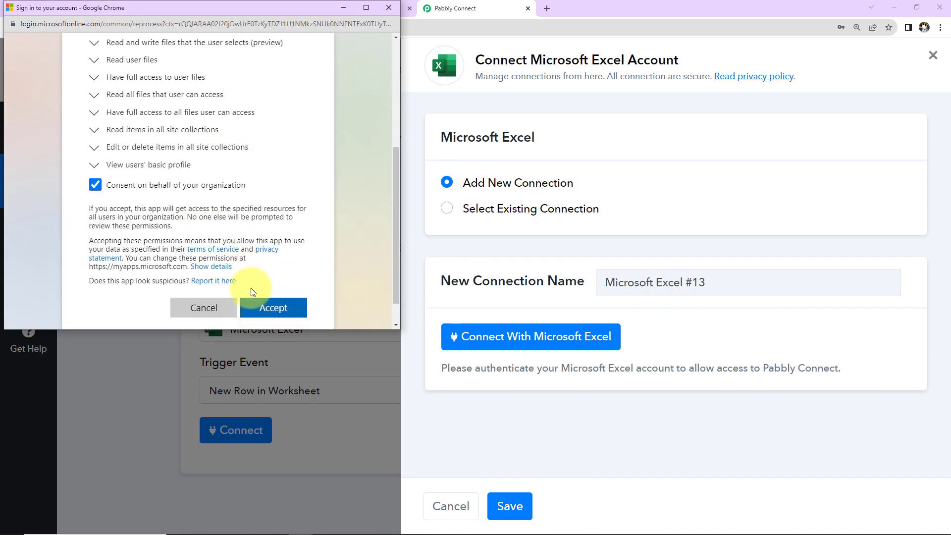
{"action": "left_click", "coordinate": [256, 307]}
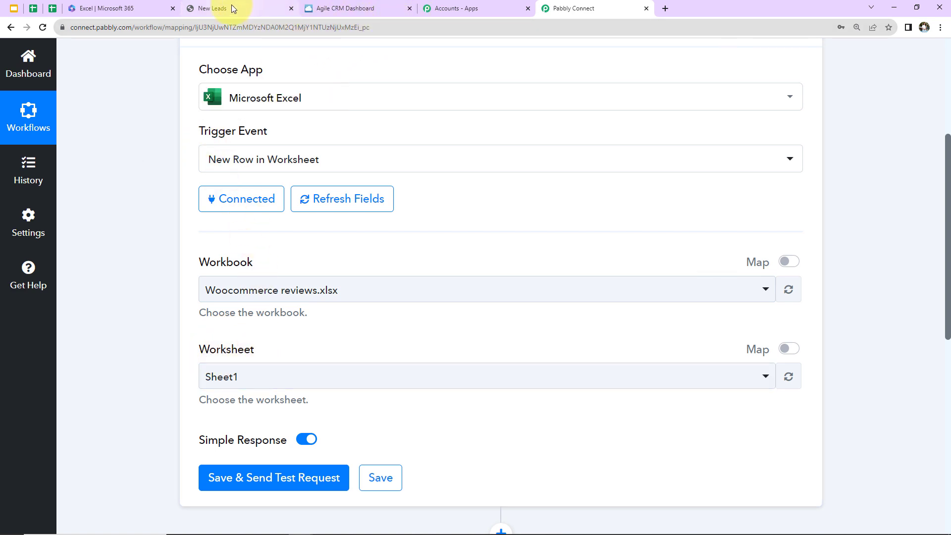
Step: Switch to the New Leads workbook in Excel and enter the sample lead's first and last name in cells A2 and B2
{"action": "left_click", "coordinate": [149, 8]}
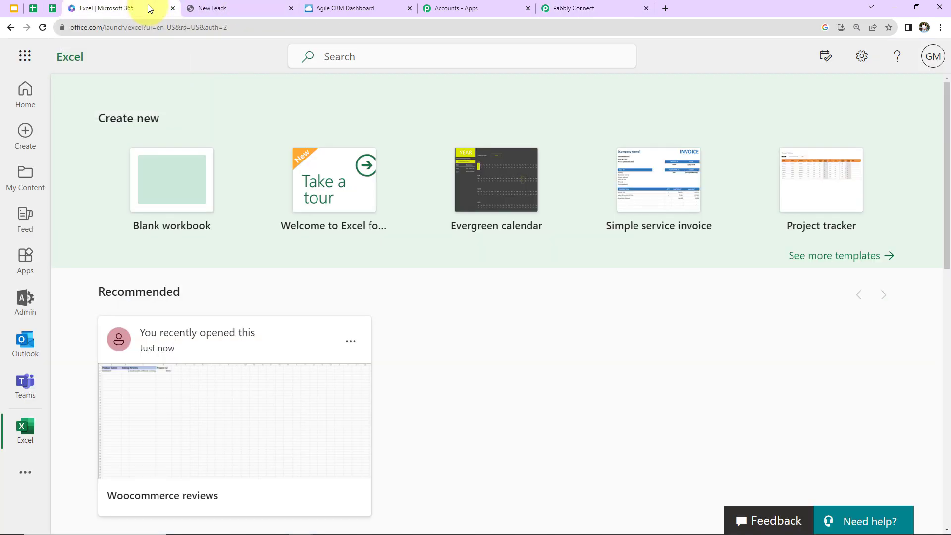
{"action": "left_click", "coordinate": [231, 10]}
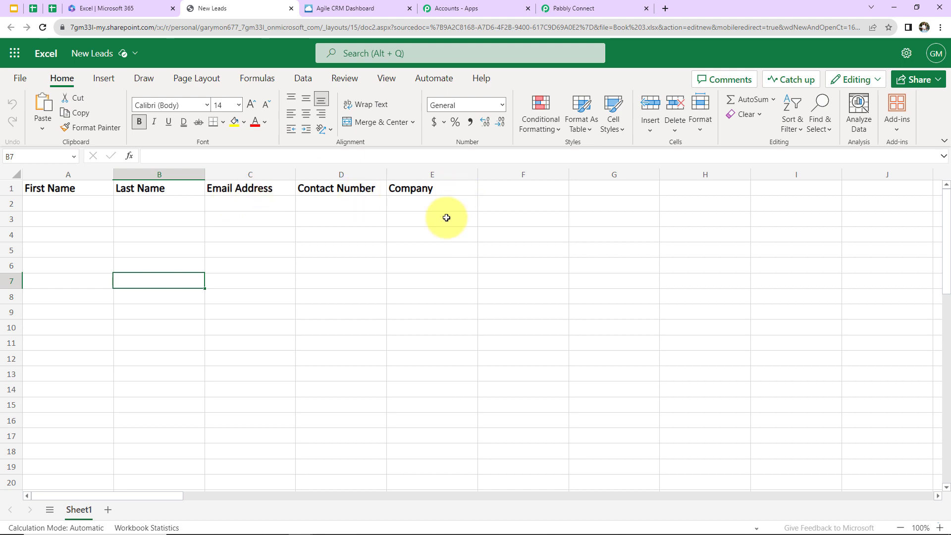
{"action": "left_click", "coordinate": [64, 205]}
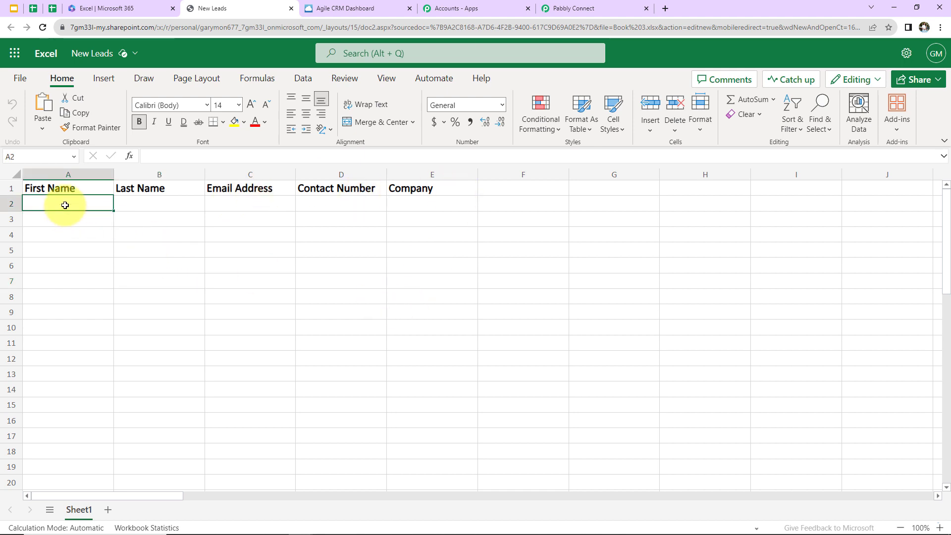
{"action": "double_click", "coordinate": [65, 205]}
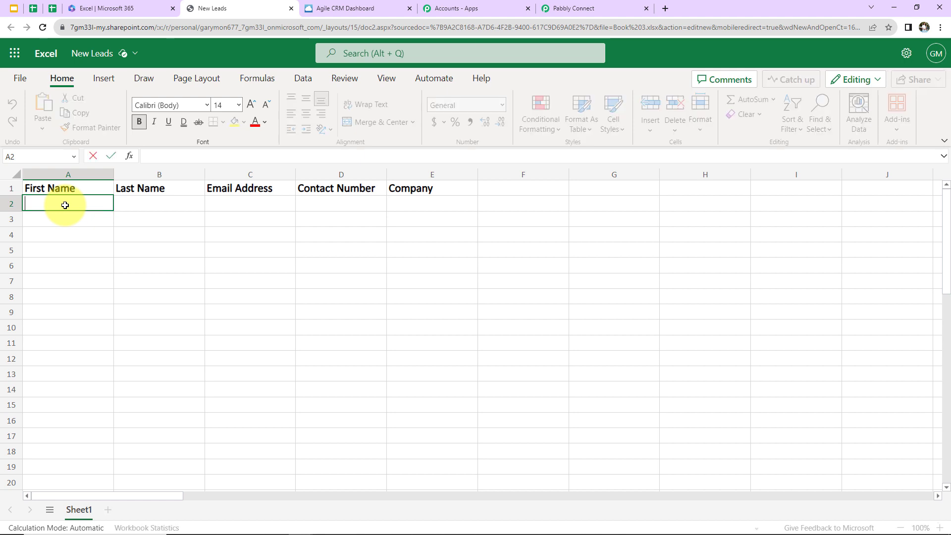
{"action": "type", "text": "New"}
{"action": "key", "text": "Tab"}
{"action": "type", "text": "Du"}
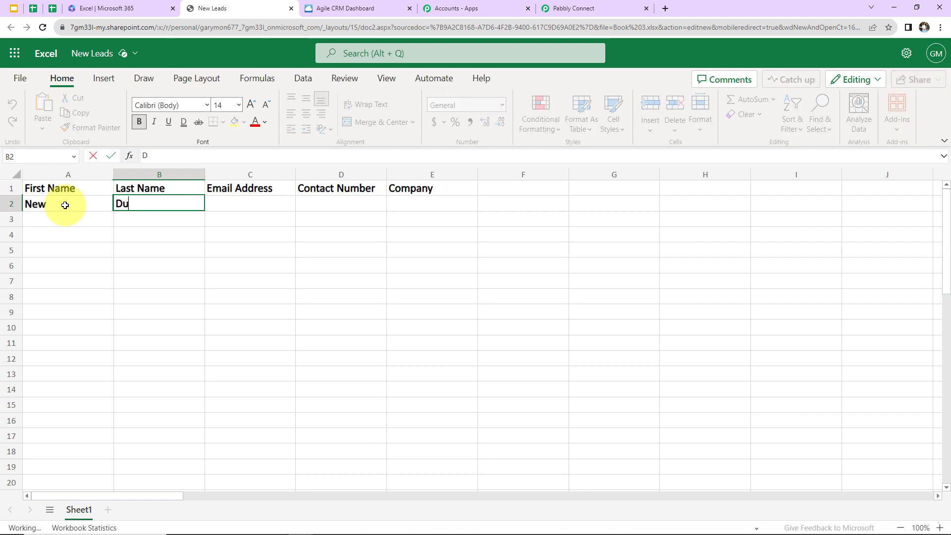
{"action": "type", "text": "mmy678"}
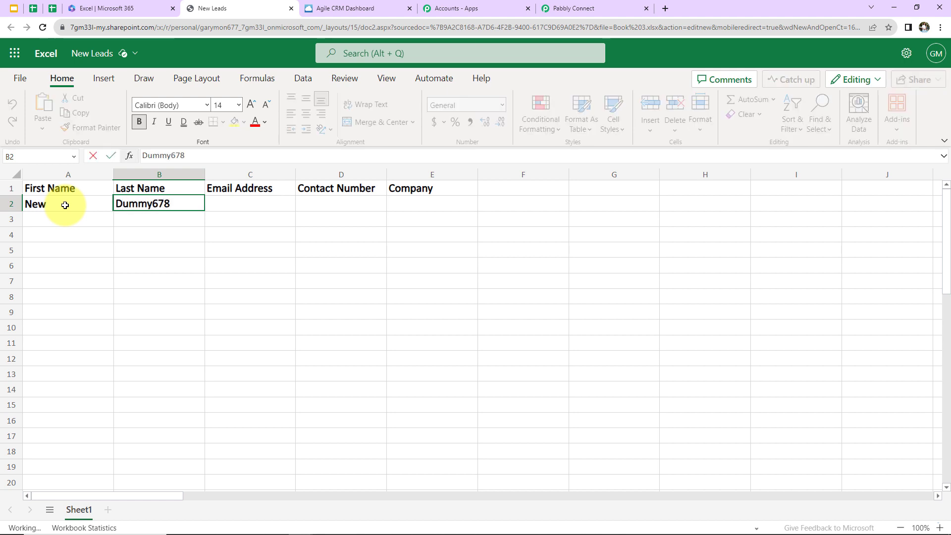
{"action": "key", "text": "Tab"}
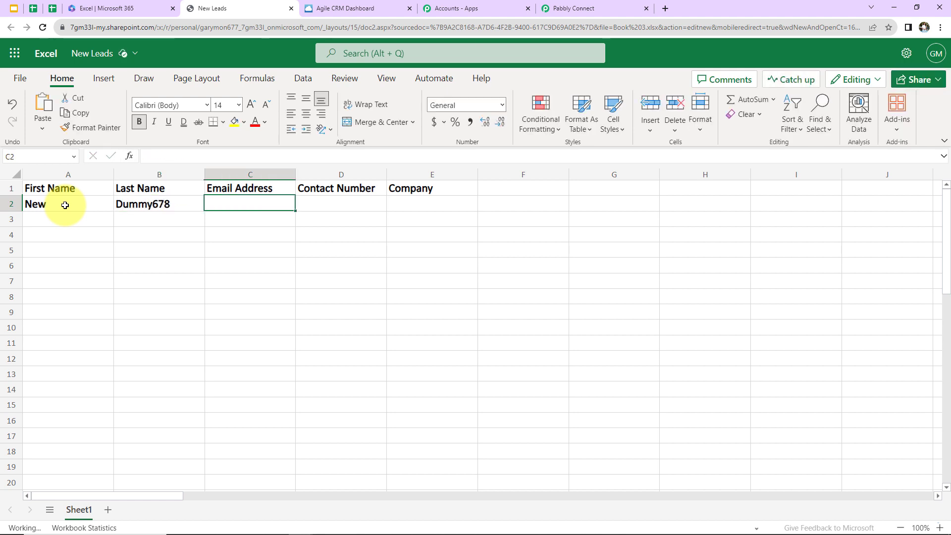
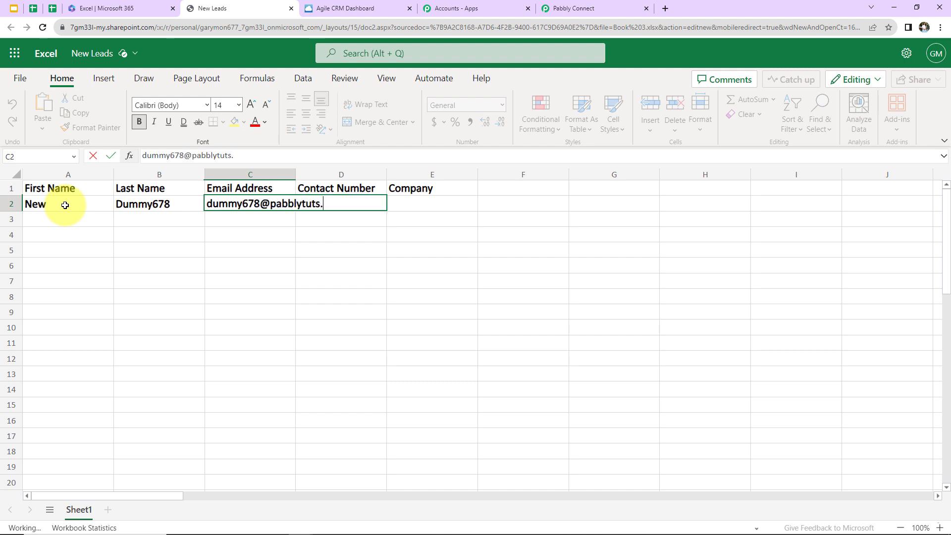
Step: Fill in the sample lead's email address in cell C2 and contact number in cell D2
{"action": "left_click", "coordinate": [458, 267]}
{"action": "left_click", "coordinate": [357, 205]}
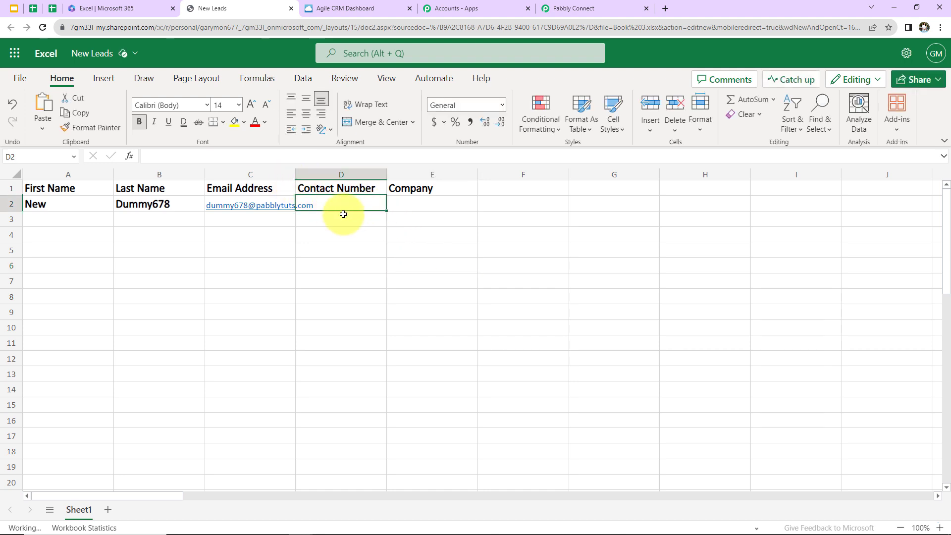
Step: Enter "ABC Ltd" as the sample lead's company in cell E2
{"action": "left_click", "coordinate": [421, 205]}
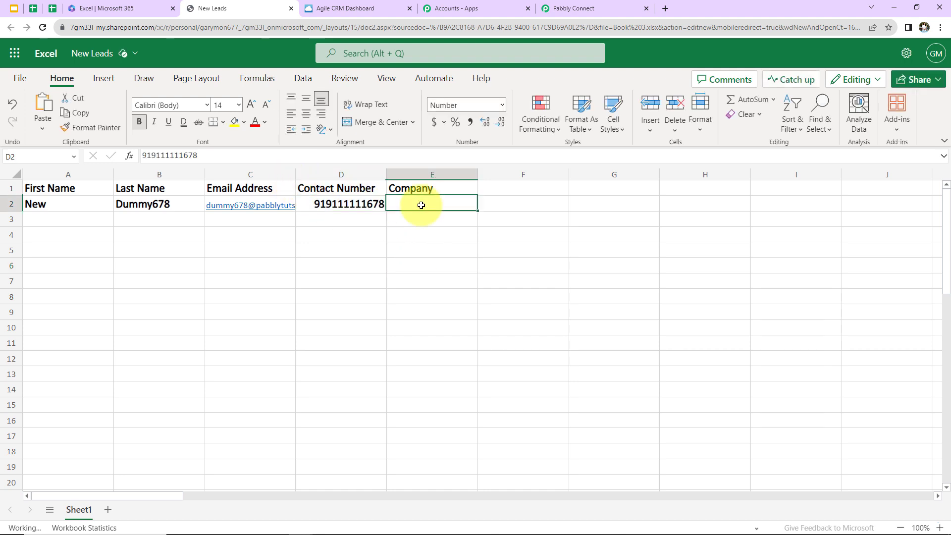
{"action": "type", "text": "A"}
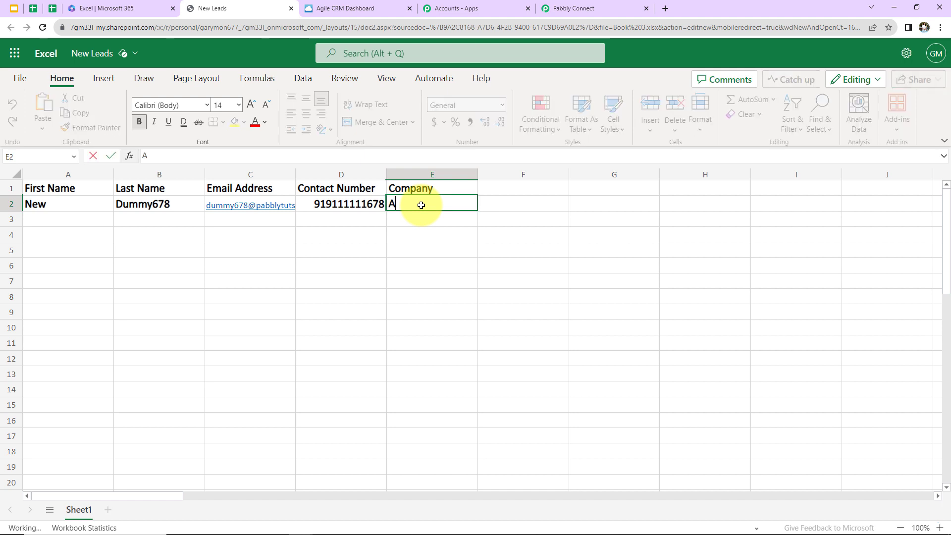
{"action": "type", "text": "BC Lt"}
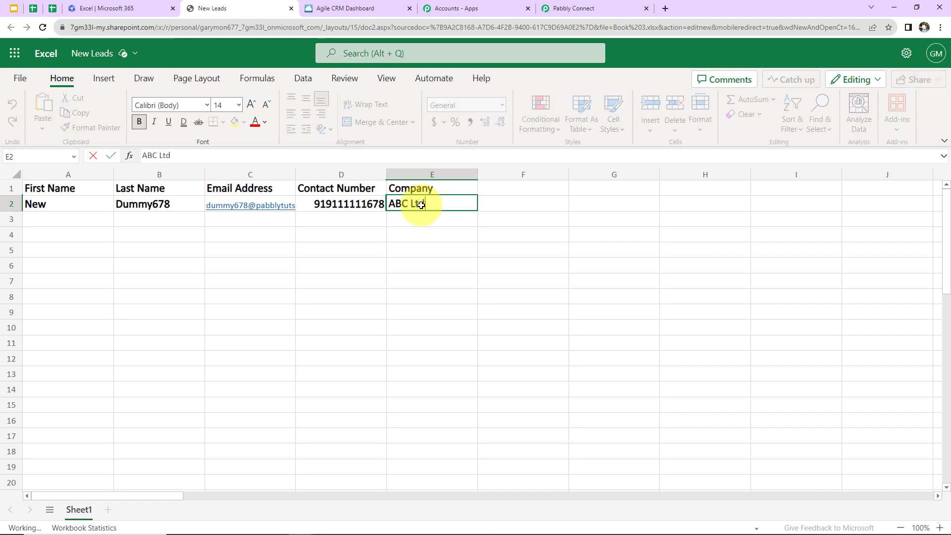
{"action": "type", "text": "d"}
{"action": "left_click", "coordinate": [513, 248]}
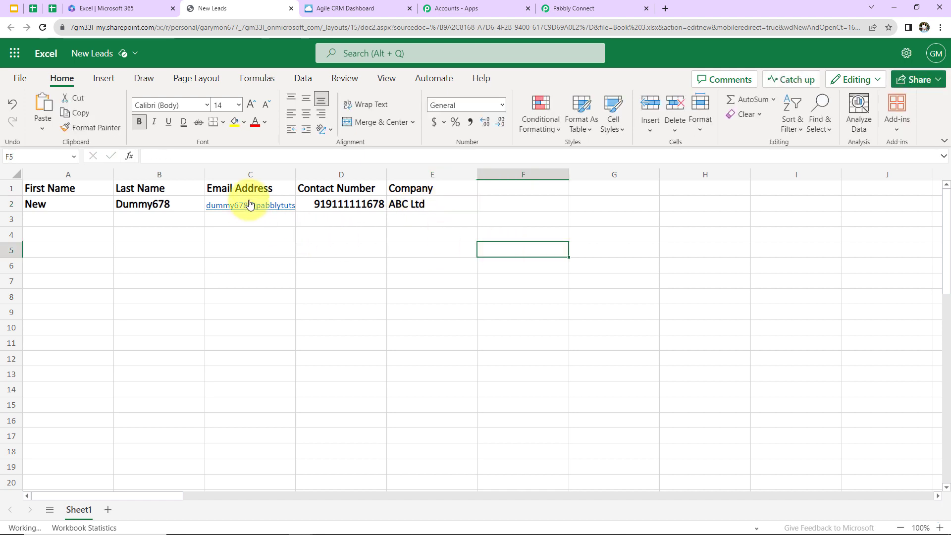
Step: Return to the Pabbly Connect workflow, refresh the workbook list and set the trigger's workbook to New Leads.xlsx
{"action": "left_click", "coordinate": [579, 9]}
{"action": "left_click", "coordinate": [794, 289]}
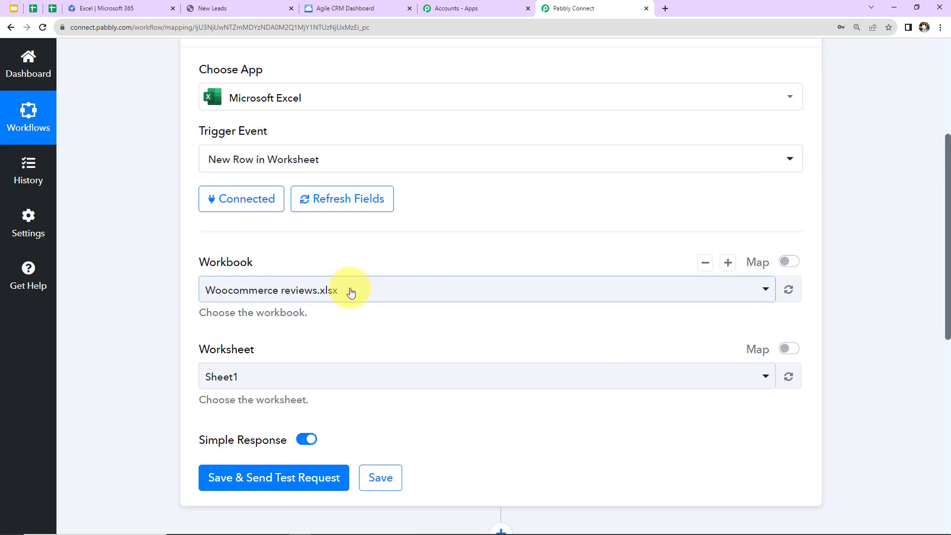
{"action": "left_click", "coordinate": [351, 293]}
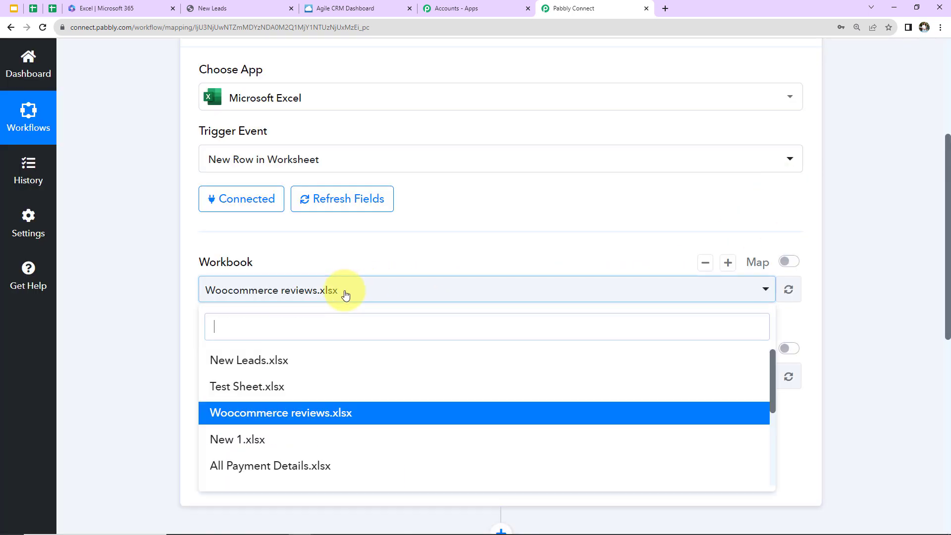
{"action": "left_click", "coordinate": [237, 363]}
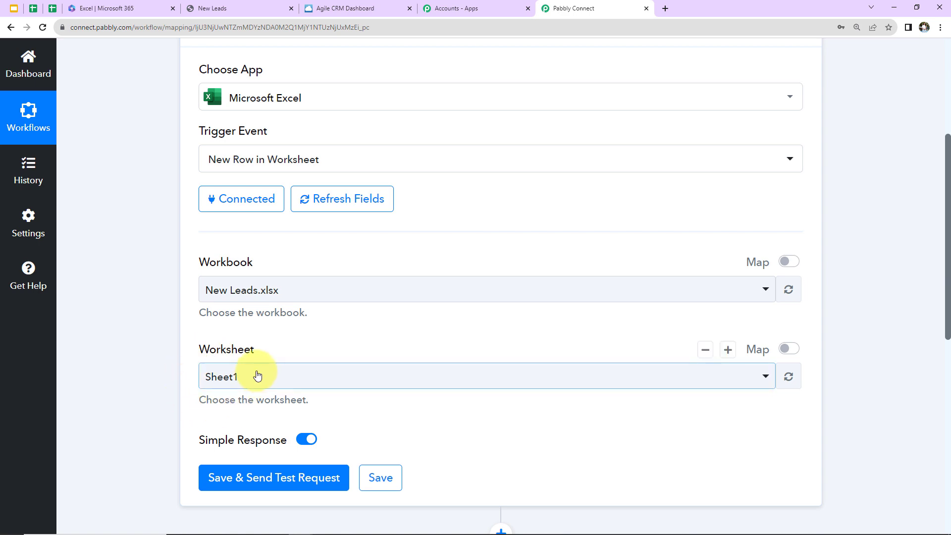
Step: Save the Excel trigger, send a test request and review the row data in the response
{"action": "scroll", "coordinate": [123, 361], "scroll_direction": "down", "scroll_amount": 5}
{"action": "left_click", "coordinate": [249, 253]}
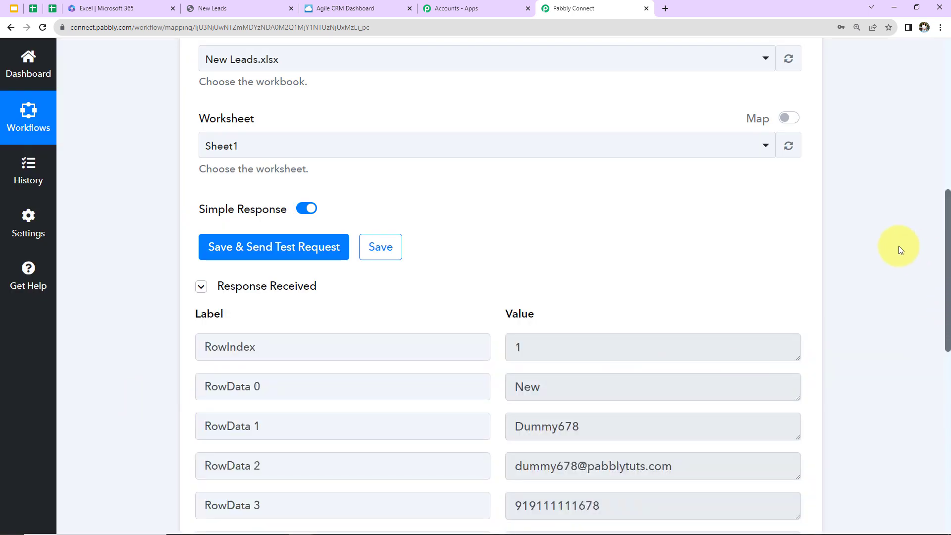
{"action": "scroll", "coordinate": [899, 250], "scroll_direction": "down", "scroll_amount": 2}
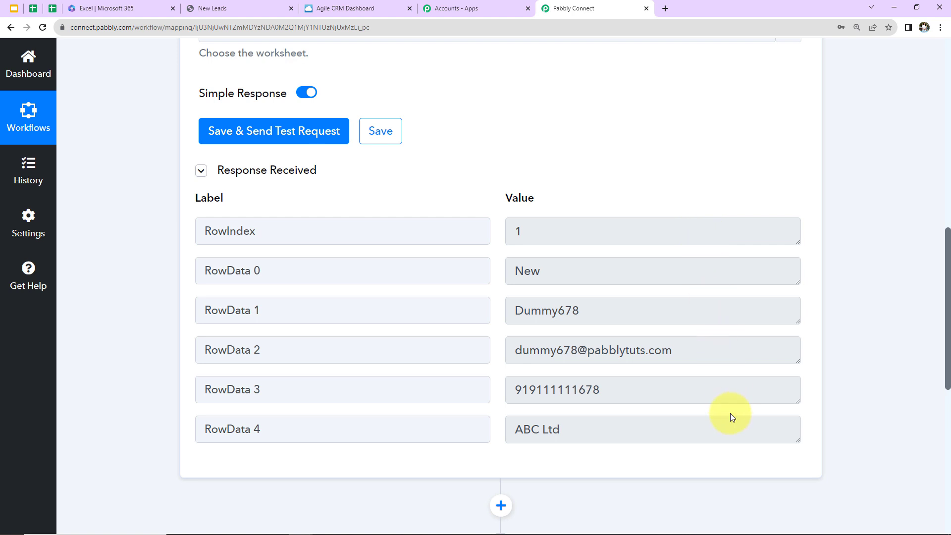
Step: Set the workflow's second step to Agile CRM with the Create Contact action event
{"action": "scroll", "coordinate": [910, 228], "scroll_direction": "down", "scroll_amount": 8}
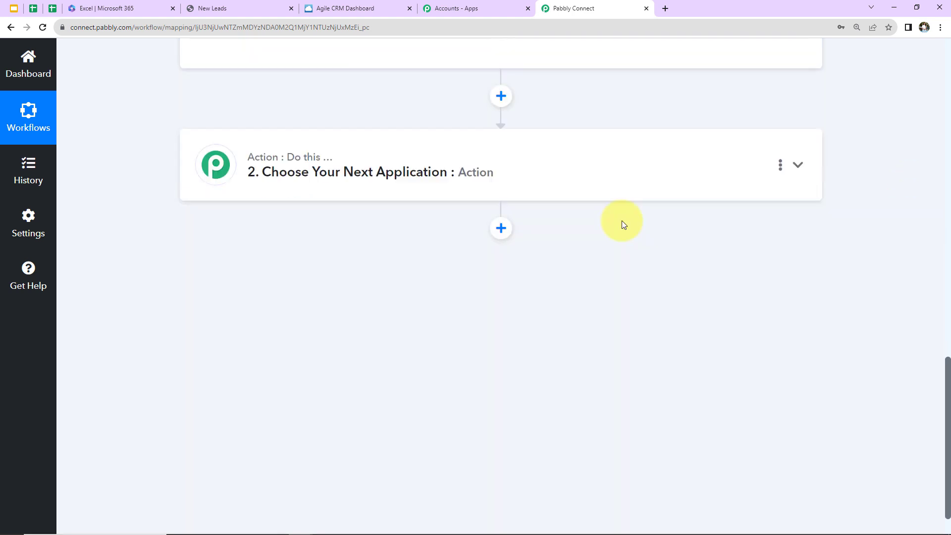
{"action": "left_click", "coordinate": [435, 160]}
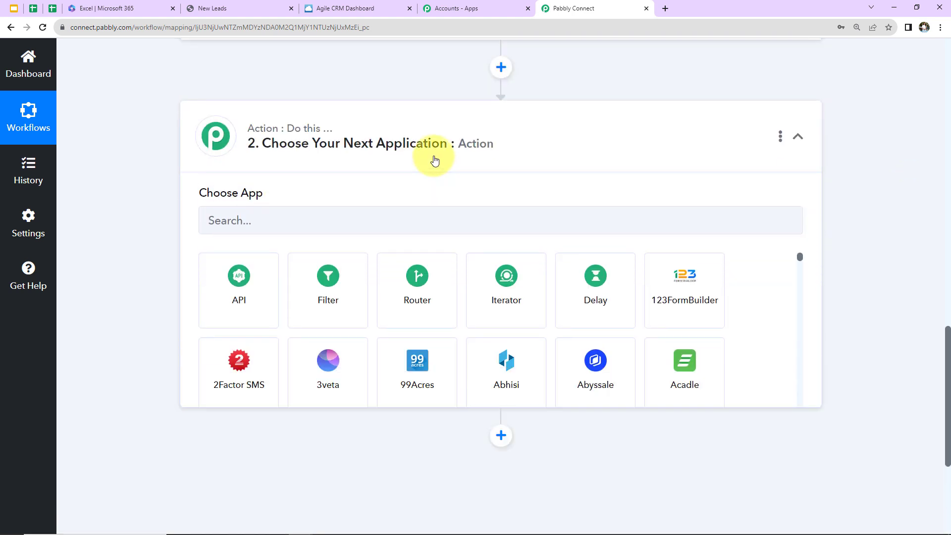
{"action": "left_click", "coordinate": [389, 224]}
{"action": "type", "text": "agile c"}
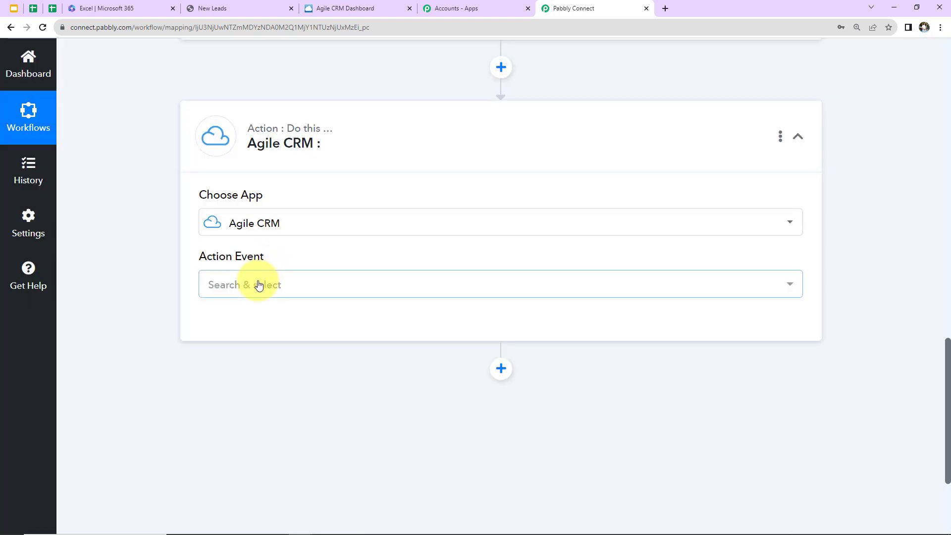
{"action": "left_click", "coordinate": [255, 281]}
{"action": "left_click", "coordinate": [257, 360]}
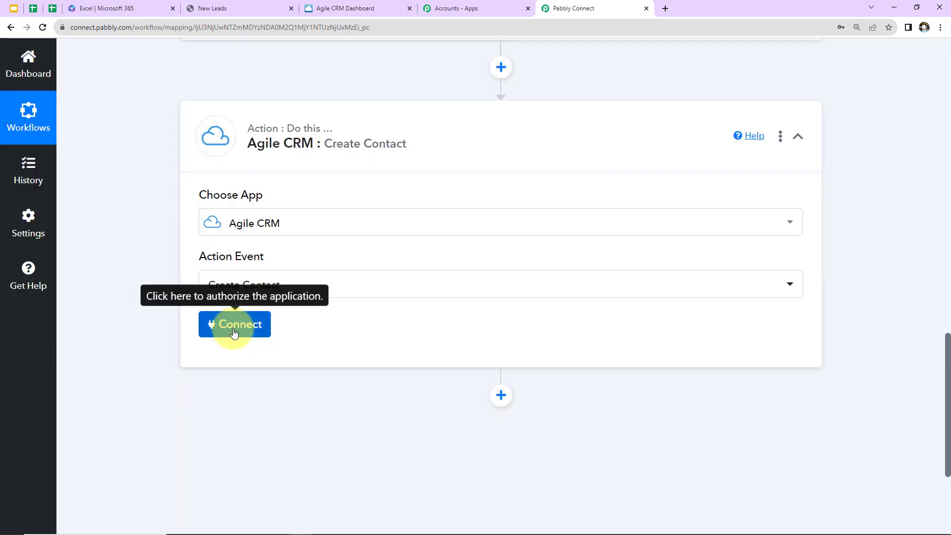
Step: Start a new Agile CRM connection for the action and fill in the Agile CRM login email
{"action": "left_click", "coordinate": [237, 327]}
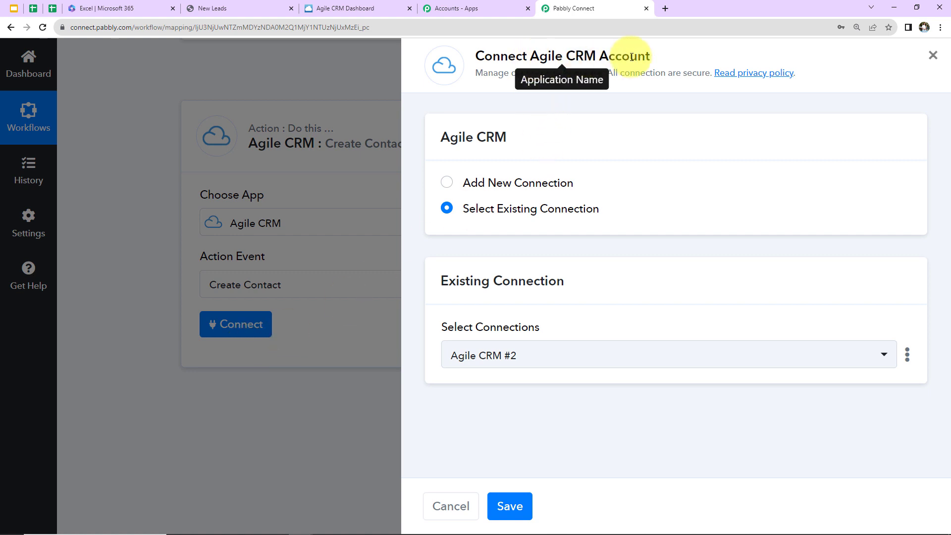
{"action": "left_click", "coordinate": [453, 188]}
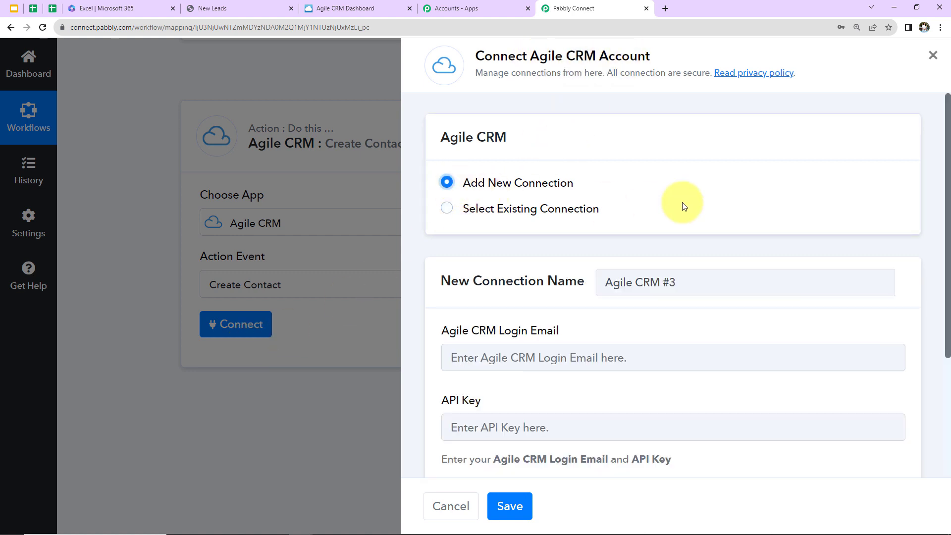
{"action": "scroll", "coordinate": [683, 204], "scroll_direction": "down", "scroll_amount": 2}
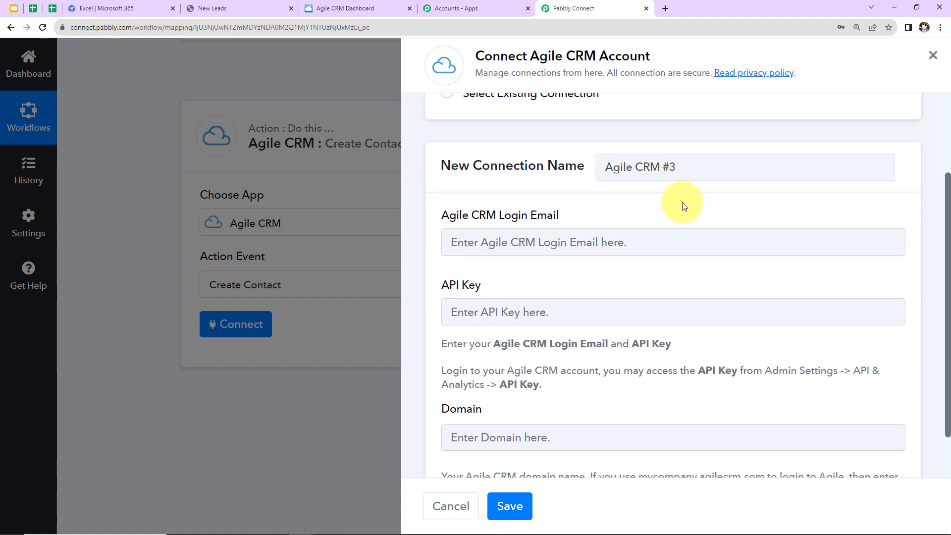
{"action": "scroll", "coordinate": [531, 388], "scroll_direction": "down", "scroll_amount": 1}
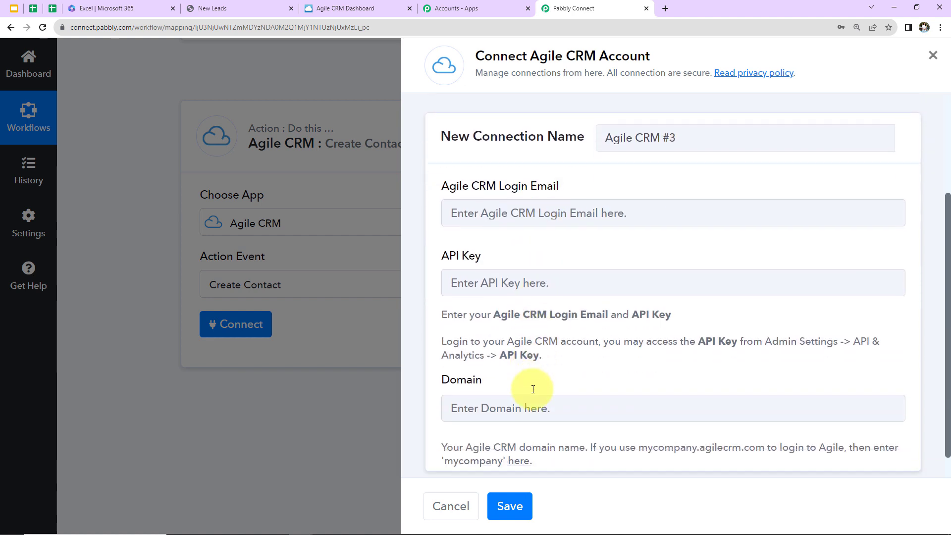
{"action": "scroll", "coordinate": [532, 390], "scroll_direction": "up", "scroll_amount": 2}
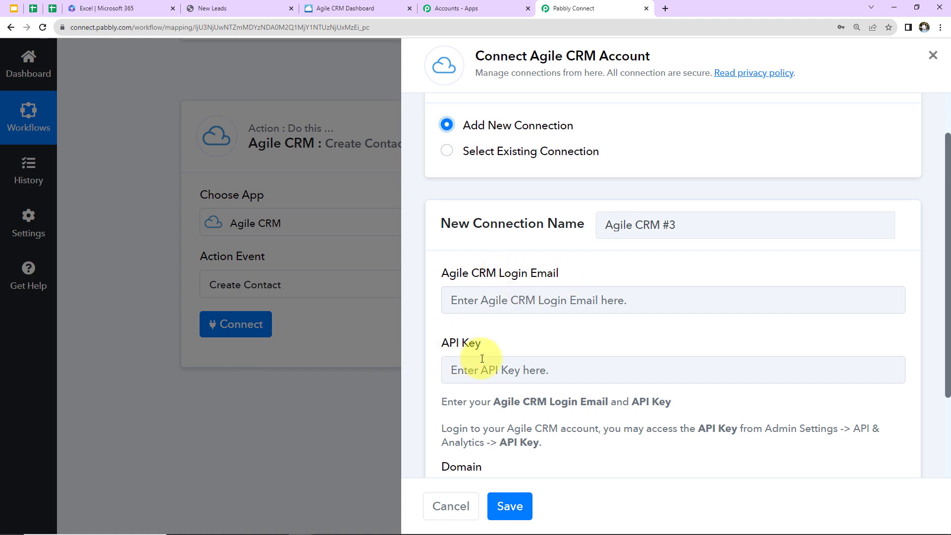
{"action": "left_click", "coordinate": [509, 298]}
{"action": "key", "text": "ctrl+v"}
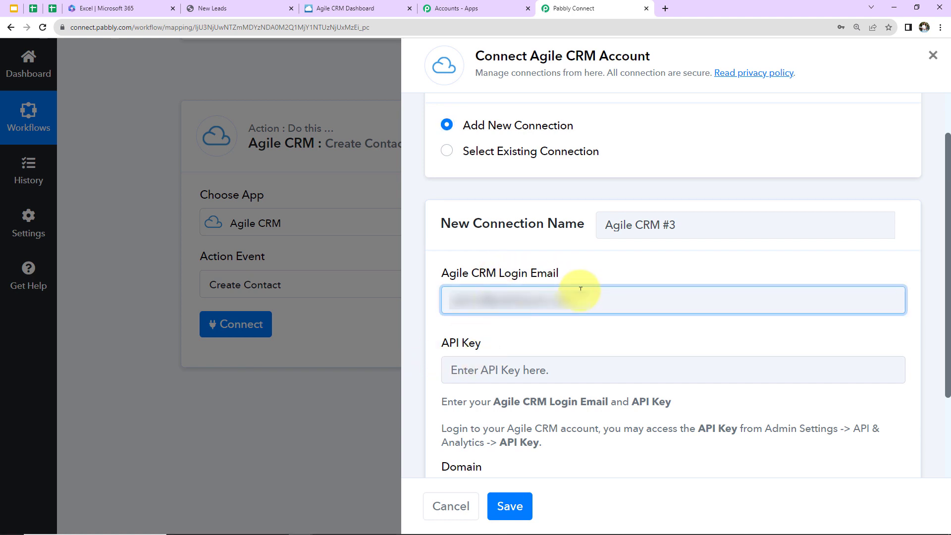
{"action": "scroll", "coordinate": [577, 279], "scroll_direction": "down", "scroll_amount": 2}
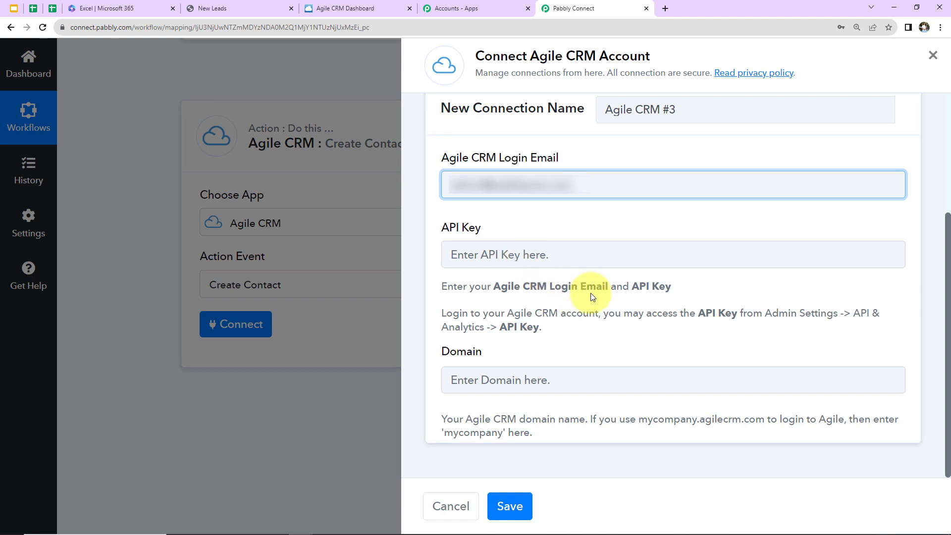
Step: Switch to Agile CRM and open the Developers & API page in the admin settings
{"action": "left_click", "coordinate": [343, 11]}
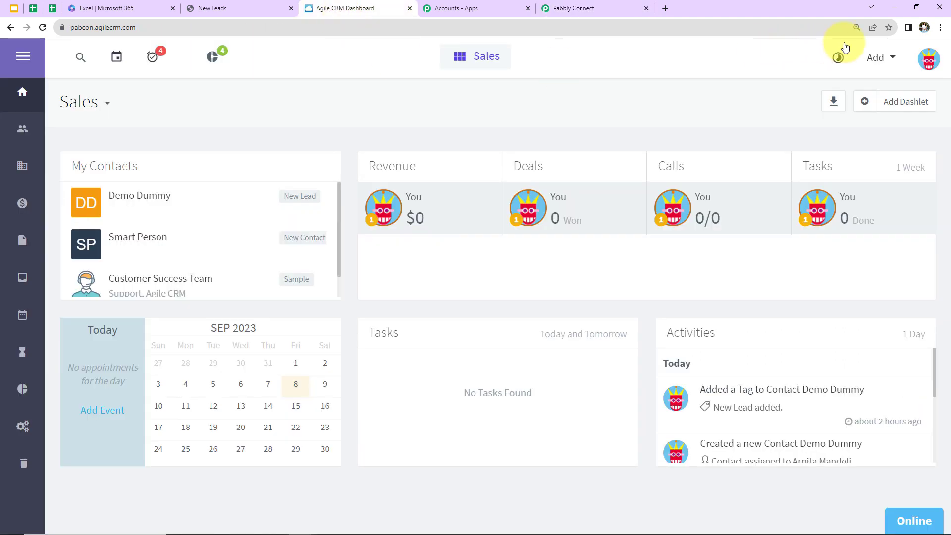
{"action": "left_click", "coordinate": [930, 62]}
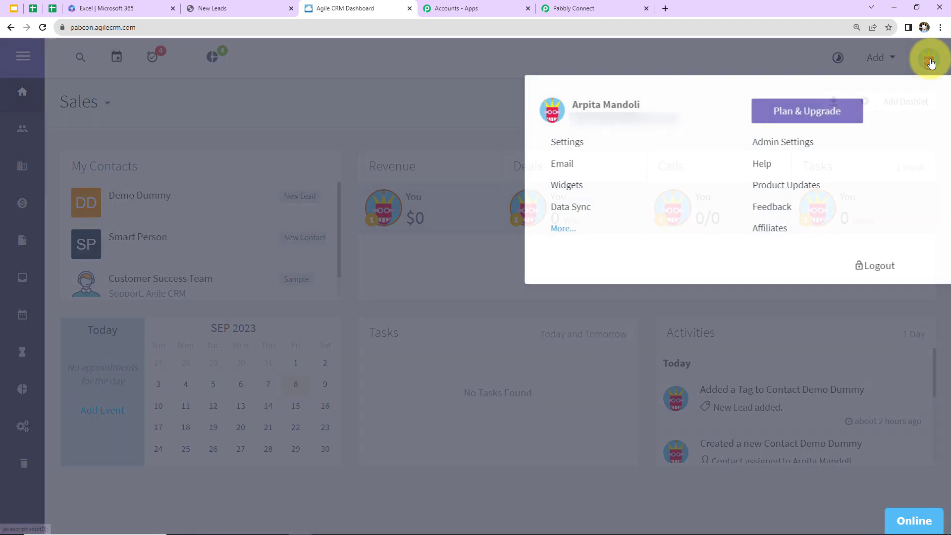
{"action": "left_click", "coordinate": [776, 145]}
{"action": "scroll", "coordinate": [79, 464], "scroll_direction": "down", "scroll_amount": 4}
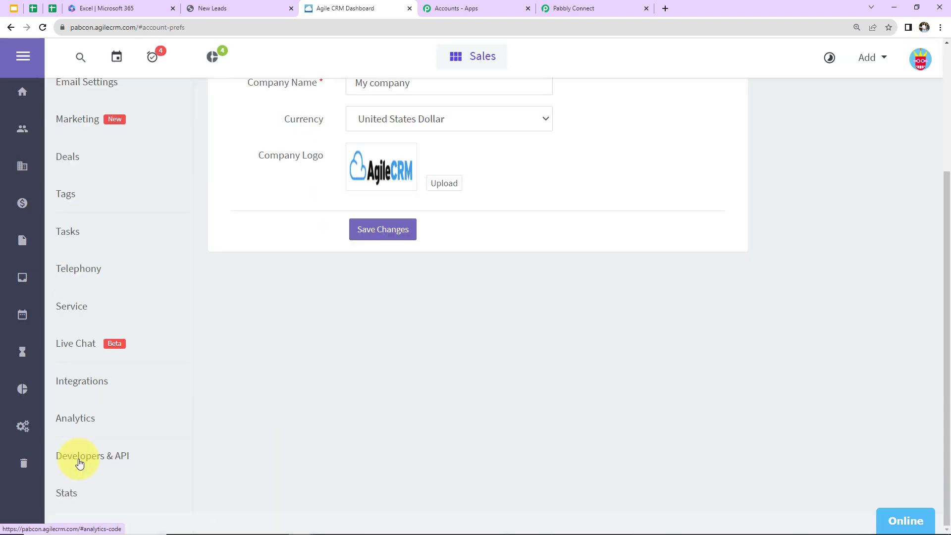
{"action": "left_click", "coordinate": [80, 463]}
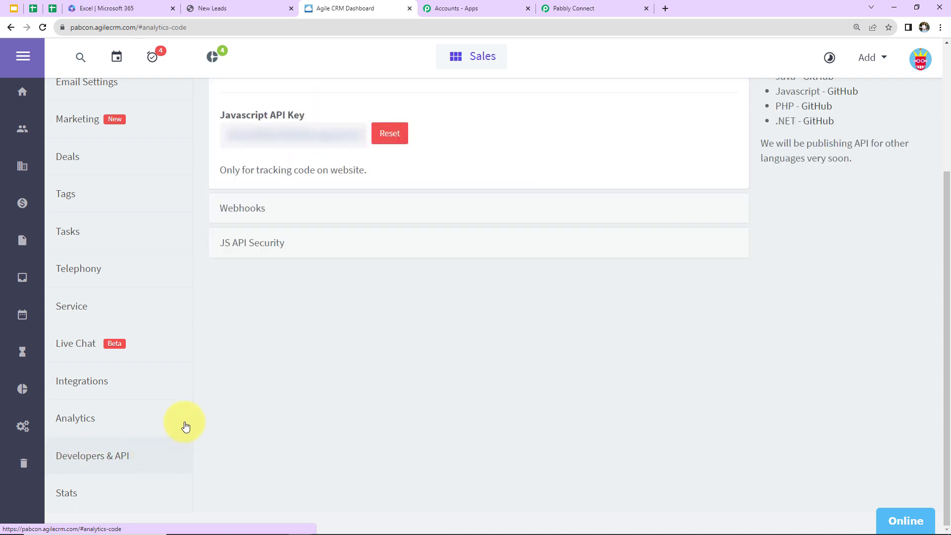
{"action": "scroll", "coordinate": [230, 208], "scroll_direction": "up", "scroll_amount": 4}
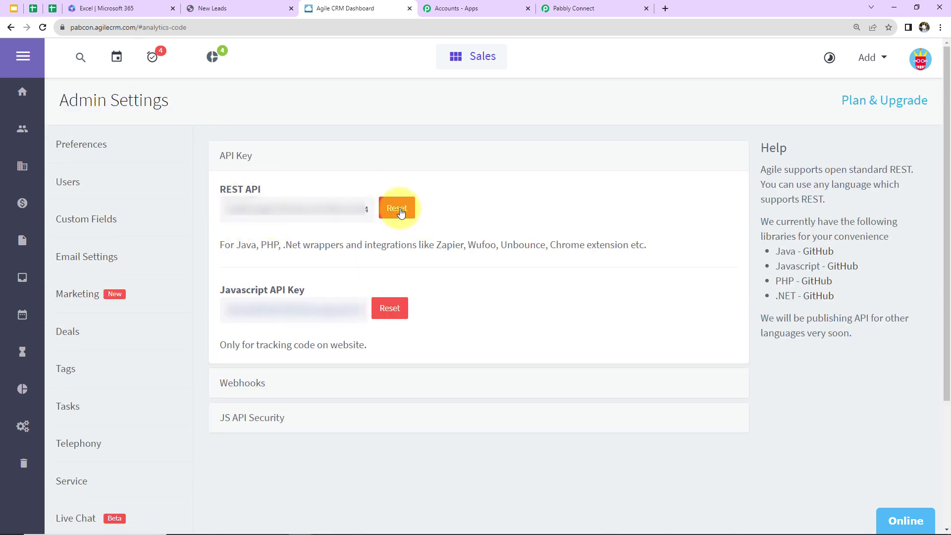
Step: Copy the REST API key and paste it into the API Key field of the new connection in Pabbly Connect
{"action": "double_click", "coordinate": [357, 207]}
{"action": "right_click", "coordinate": [347, 208]}
{"action": "left_click", "coordinate": [370, 217]}
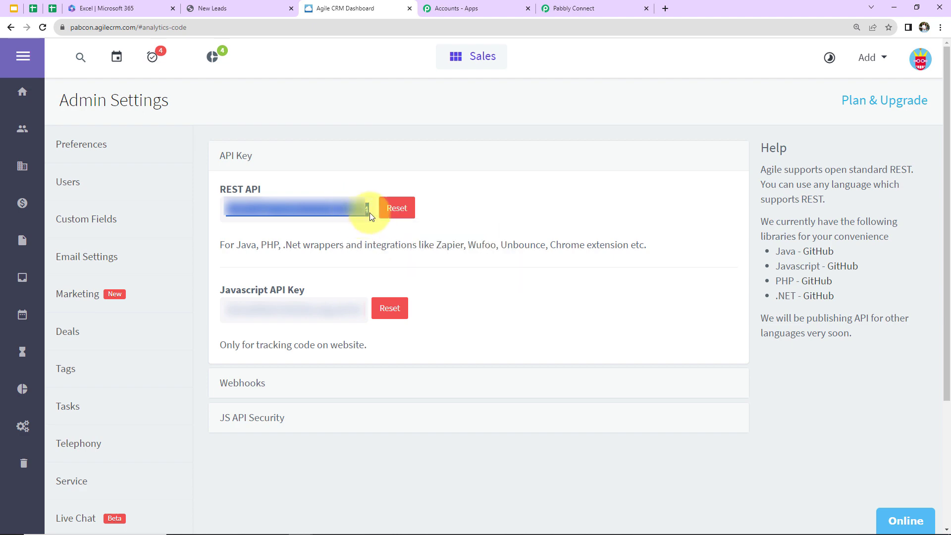
{"action": "left_click", "coordinate": [587, 8]}
{"action": "left_click", "coordinate": [478, 255]}
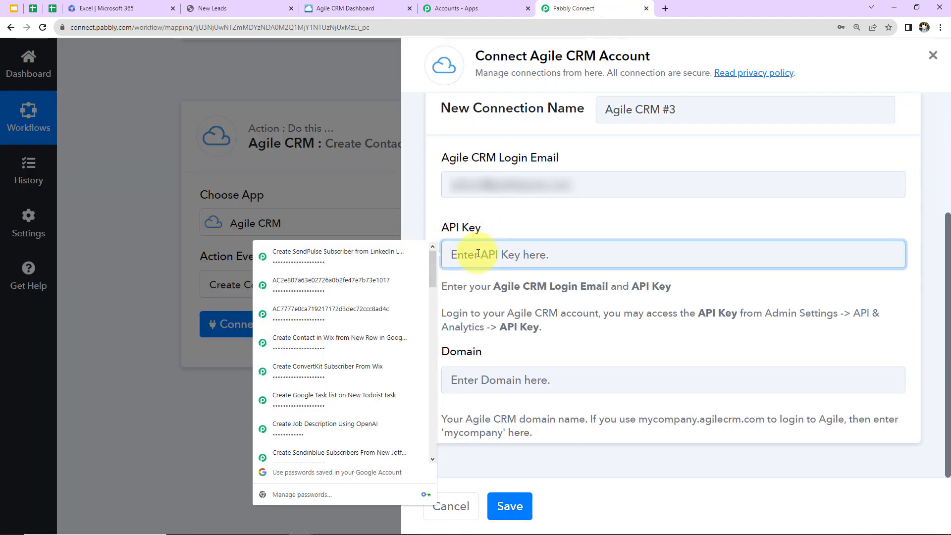
{"action": "key", "text": "ctrl+v"}
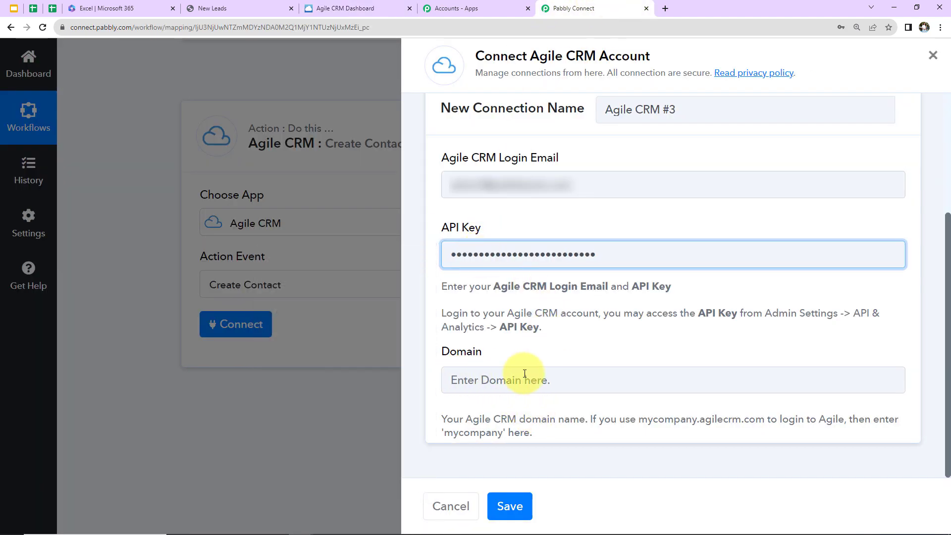
Step: Return to Agile CRM and copy the subdomain "pabcon" from its web address
{"action": "left_click", "coordinate": [328, 8]}
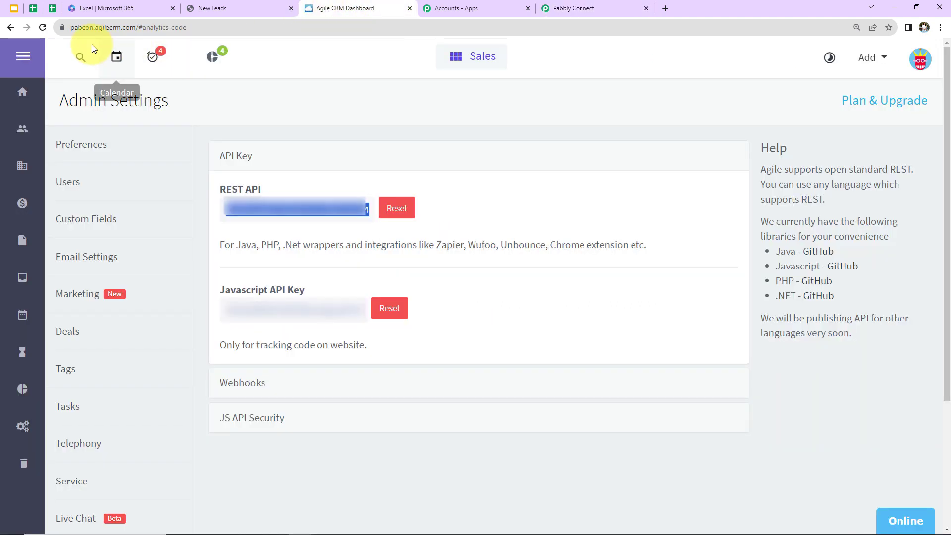
{"action": "left_click", "coordinate": [79, 27]}
{"action": "double_click", "coordinate": [103, 28]}
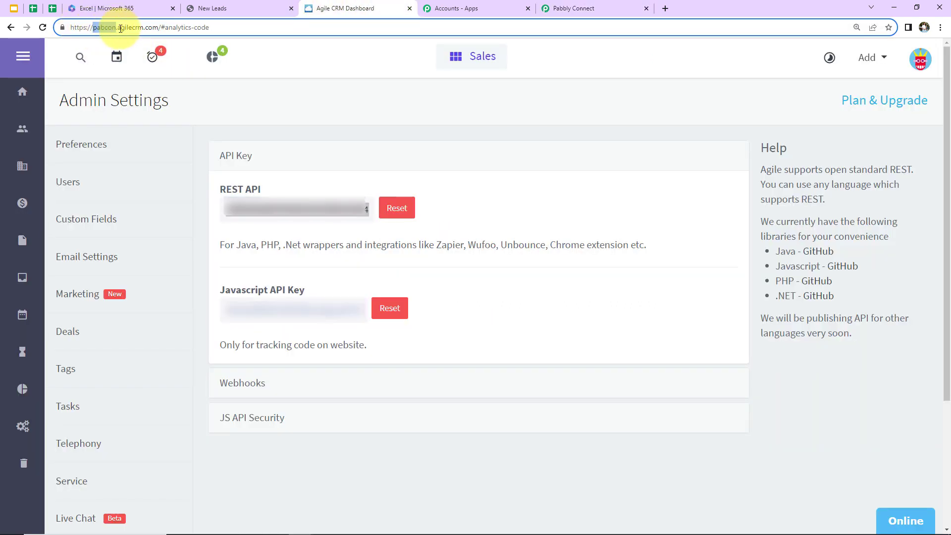
{"action": "right_click", "coordinate": [101, 28]}
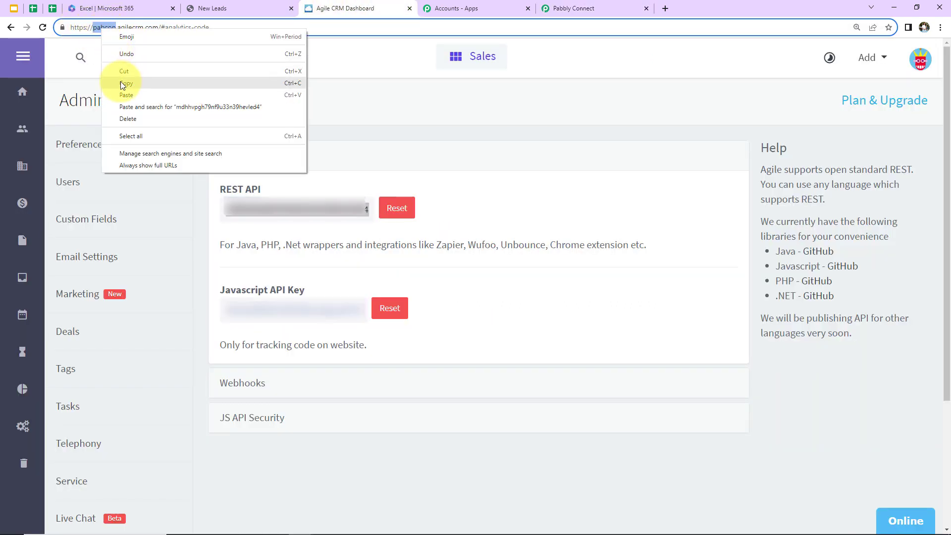
{"action": "left_click", "coordinate": [120, 81]}
Step: Paste the copied subdomain as the Domain of the new connection in Pabbly Connect and save the connection
{"action": "left_click", "coordinate": [542, 8]}
{"action": "left_click", "coordinate": [480, 379]}
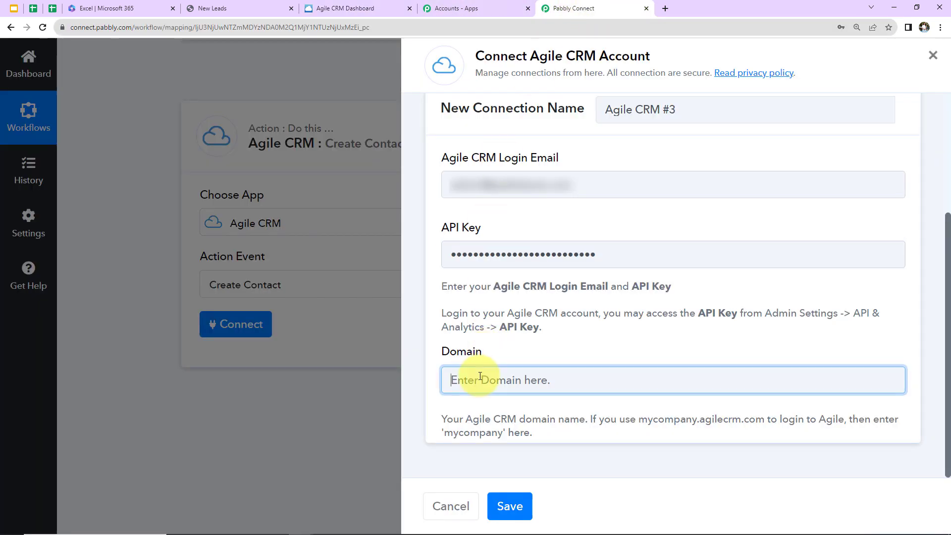
{"action": "key", "text": "ctrl+v"}
{"action": "left_click", "coordinate": [508, 505]}
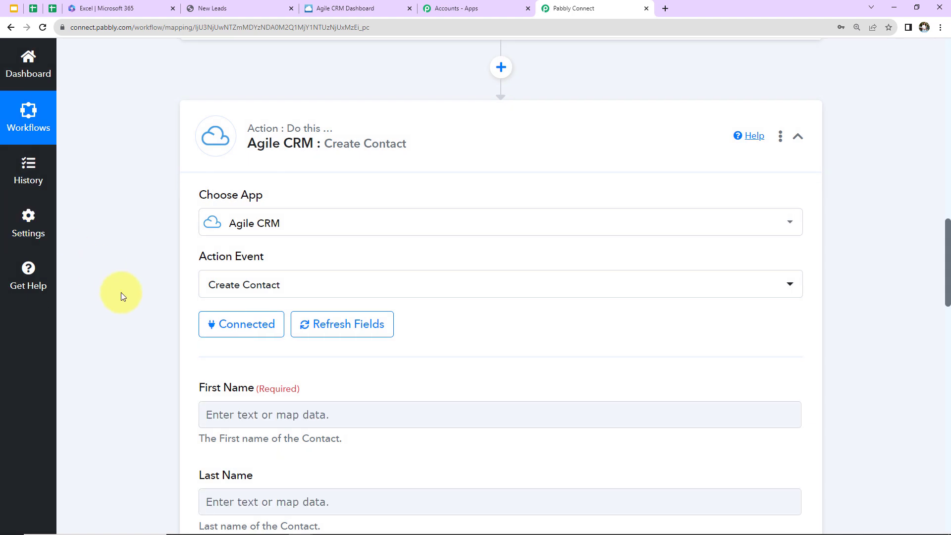
Step: Map the contact's First Name to RowData 0 from the Microsoft Excel trigger
{"action": "scroll", "coordinate": [121, 296], "scroll_direction": "down", "scroll_amount": 5}
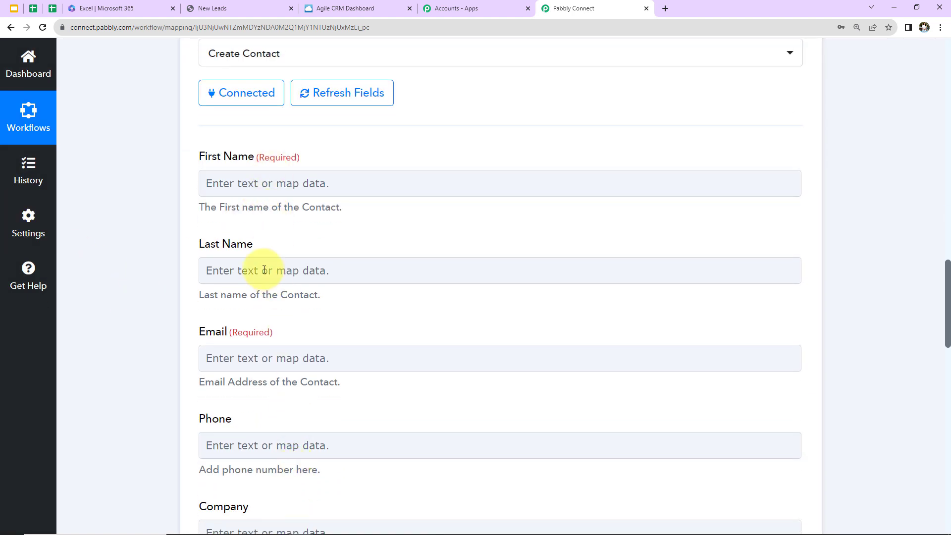
{"action": "left_click", "coordinate": [253, 185]}
{"action": "left_click", "coordinate": [253, 182]}
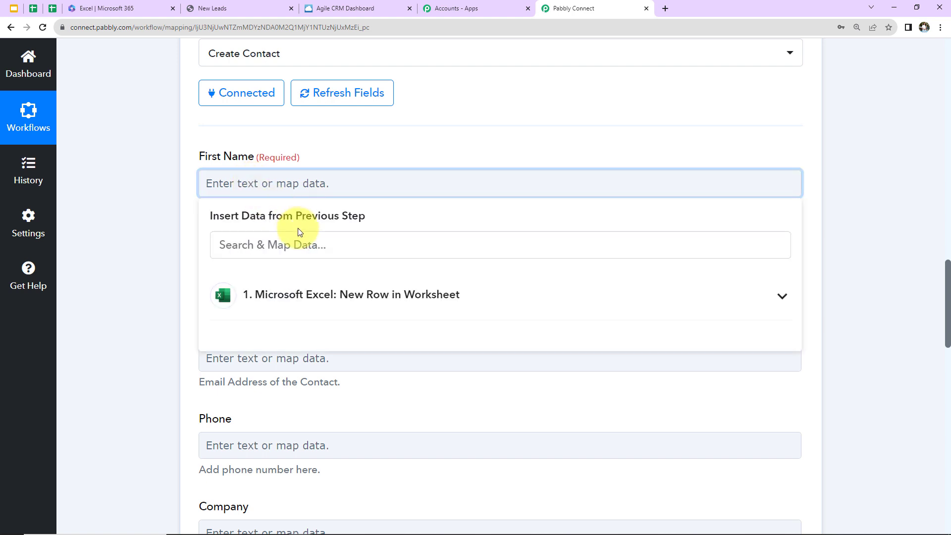
{"action": "left_click", "coordinate": [268, 308]}
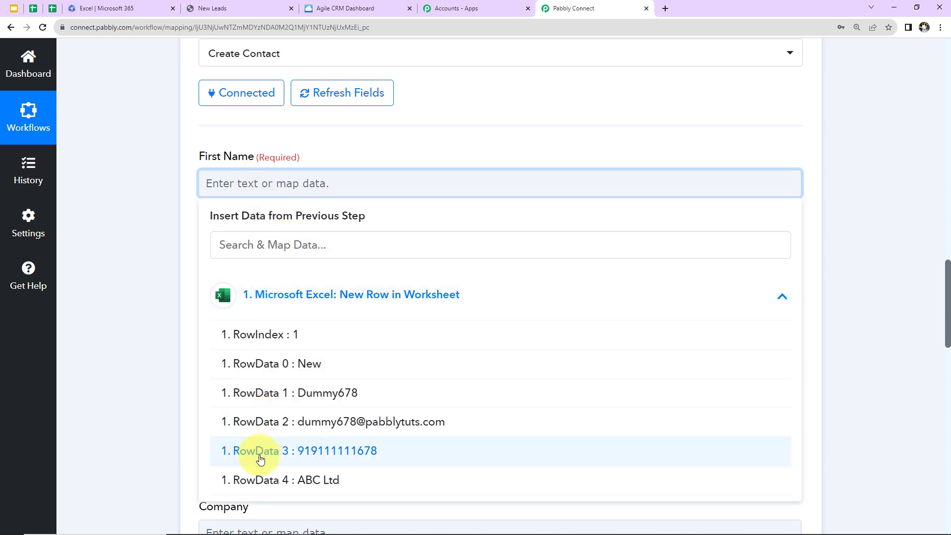
{"action": "left_click", "coordinate": [253, 364]}
{"action": "left_click", "coordinate": [151, 247]}
Step: Map the contact's Last Name to RowData 1 from the Microsoft Excel trigger
{"action": "left_click", "coordinate": [212, 278]}
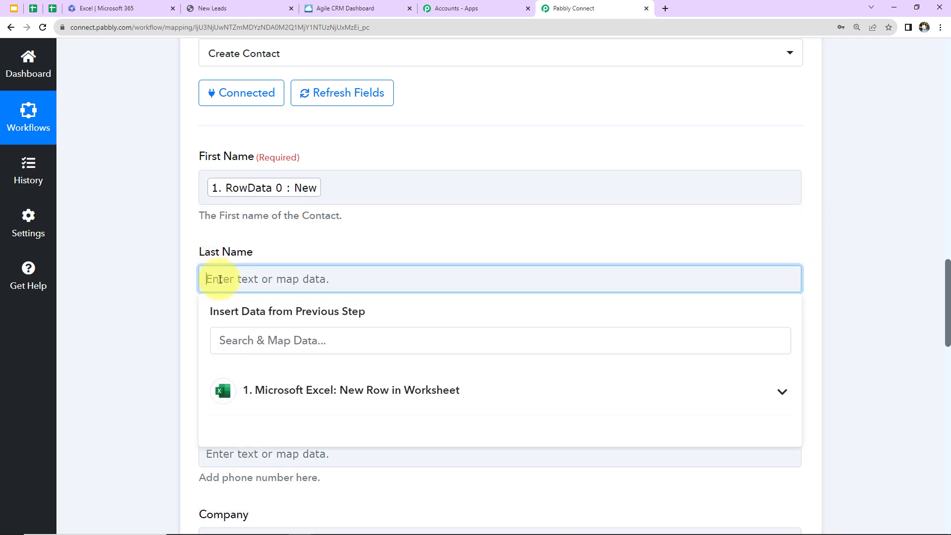
{"action": "scroll", "coordinate": [313, 276], "scroll_direction": "down", "scroll_amount": 2}
{"action": "left_click", "coordinate": [314, 283]}
{"action": "left_click", "coordinate": [287, 371]}
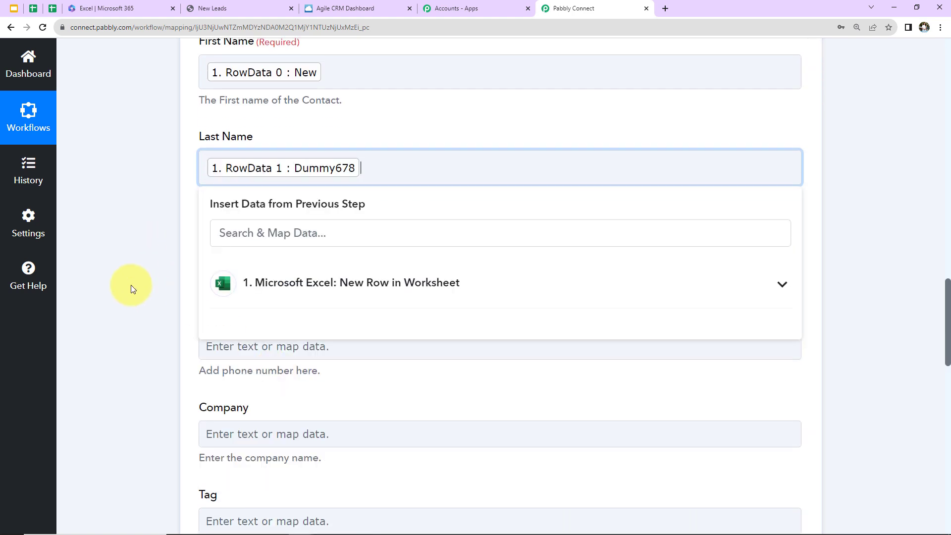
{"action": "left_click", "coordinate": [130, 284]}
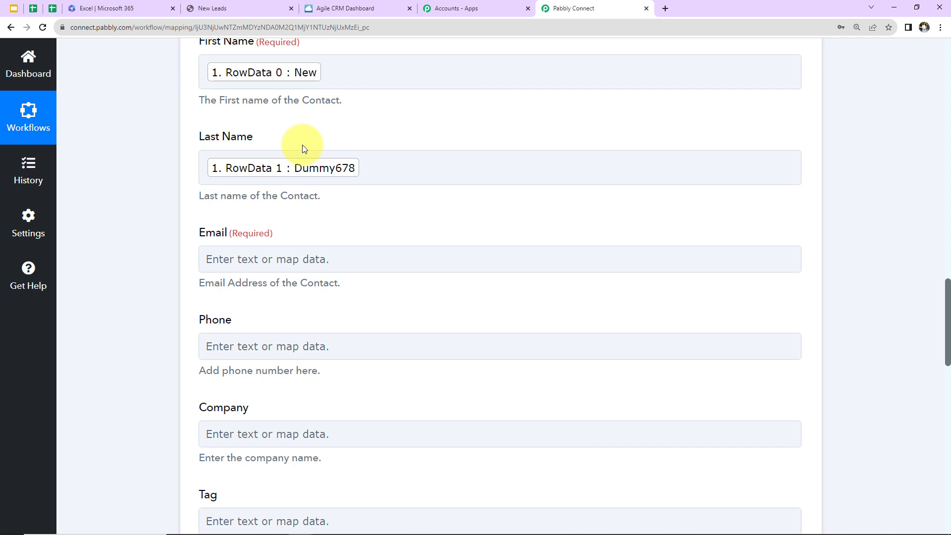
Step: Map the contact's Email to RowData 2 from the Microsoft Excel trigger
{"action": "scroll", "coordinate": [300, 126], "scroll_direction": "up", "scroll_amount": 2}
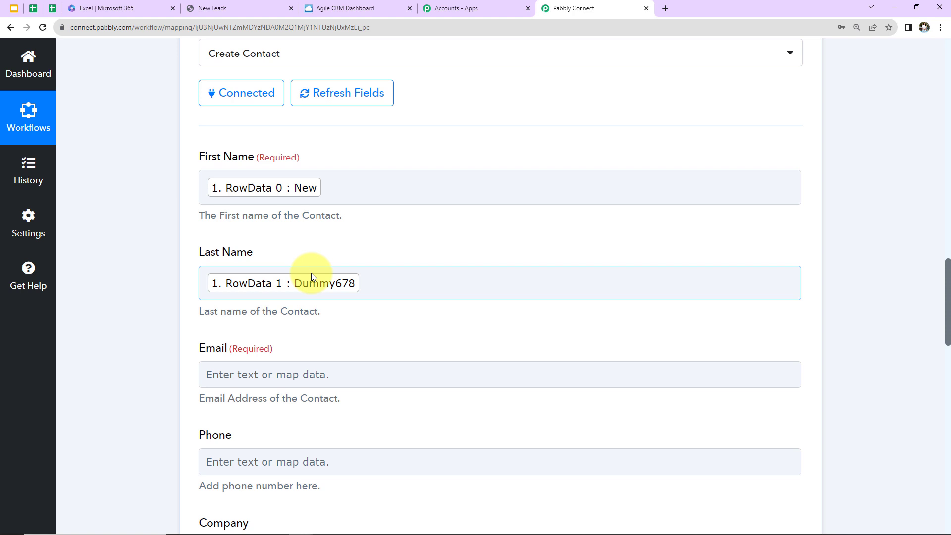
{"action": "scroll", "coordinate": [311, 273], "scroll_direction": "down", "scroll_amount": 3}
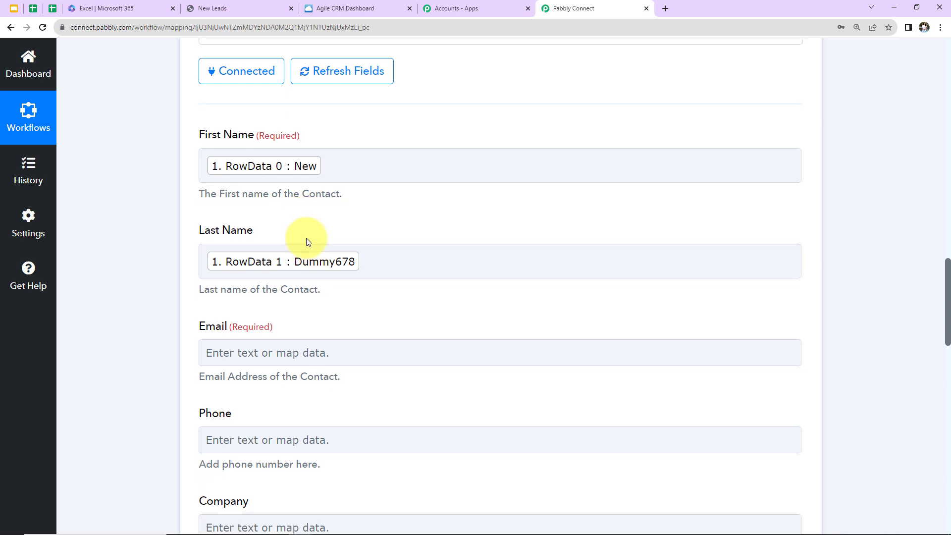
{"action": "left_click", "coordinate": [286, 259]}
{"action": "scroll", "coordinate": [329, 225], "scroll_direction": "down", "scroll_amount": 5}
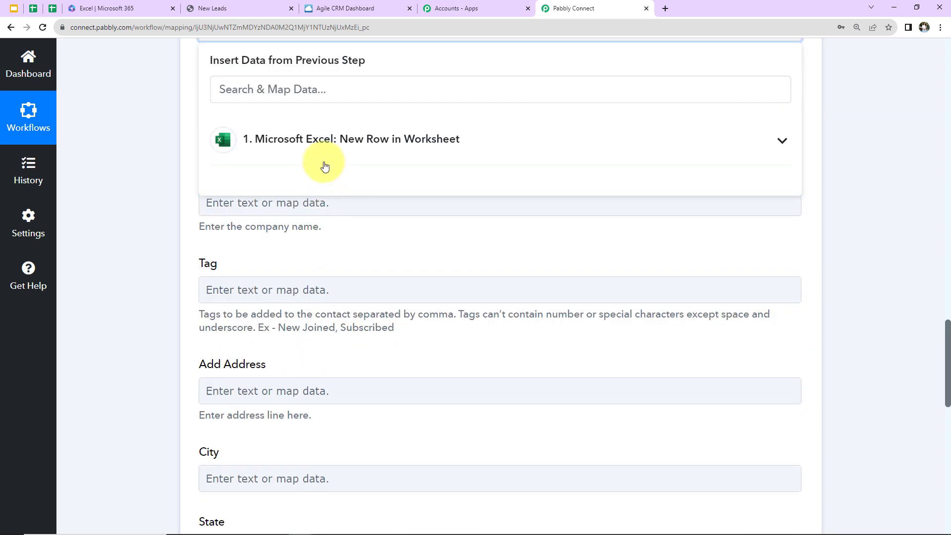
{"action": "left_click", "coordinate": [325, 141]}
{"action": "left_click", "coordinate": [308, 269]}
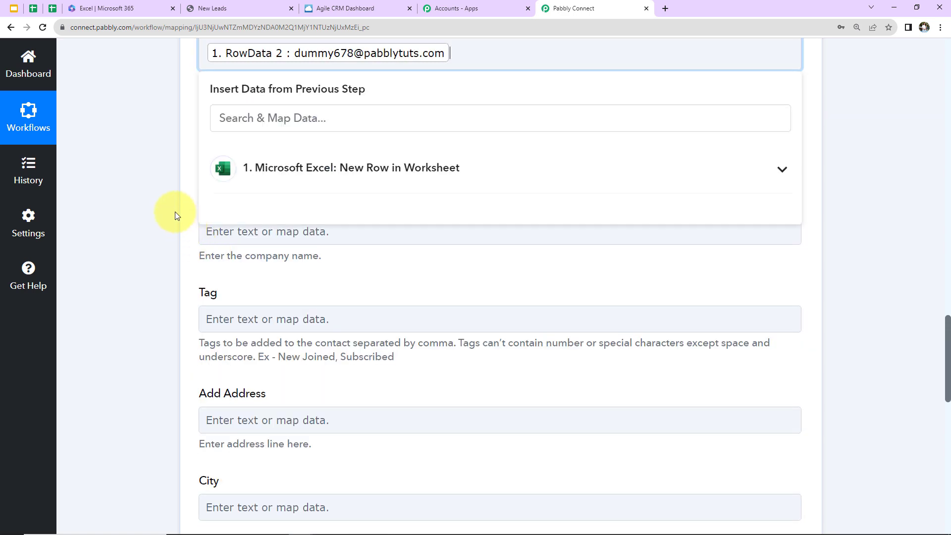
{"action": "left_click", "coordinate": [175, 212]}
Step: Map the contact's Phone to RowData 3 from the Microsoft Excel trigger
{"action": "left_click", "coordinate": [266, 156]}
{"action": "left_click", "coordinate": [298, 265]}
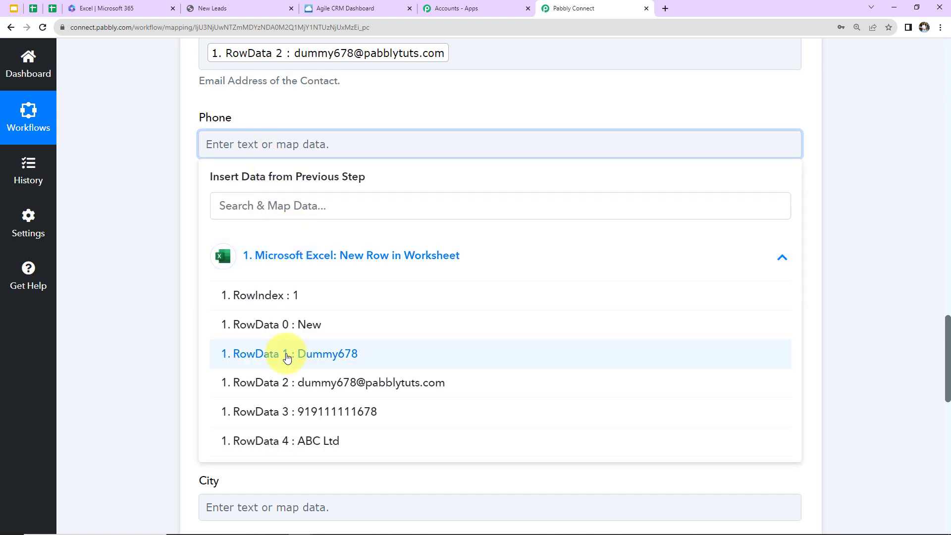
{"action": "left_click", "coordinate": [261, 410]}
{"action": "left_click", "coordinate": [132, 310]}
Step: Map the contact's Company to RowData 4 from the Microsoft Excel trigger
{"action": "left_click", "coordinate": [247, 243]}
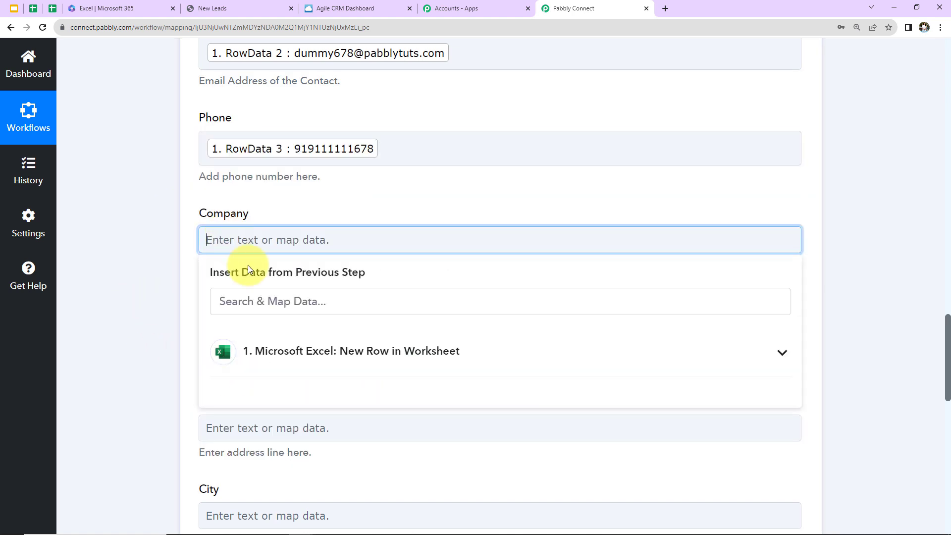
{"action": "left_click", "coordinate": [276, 362]}
{"action": "scroll", "coordinate": [280, 482], "scroll_direction": "down", "scroll_amount": 1}
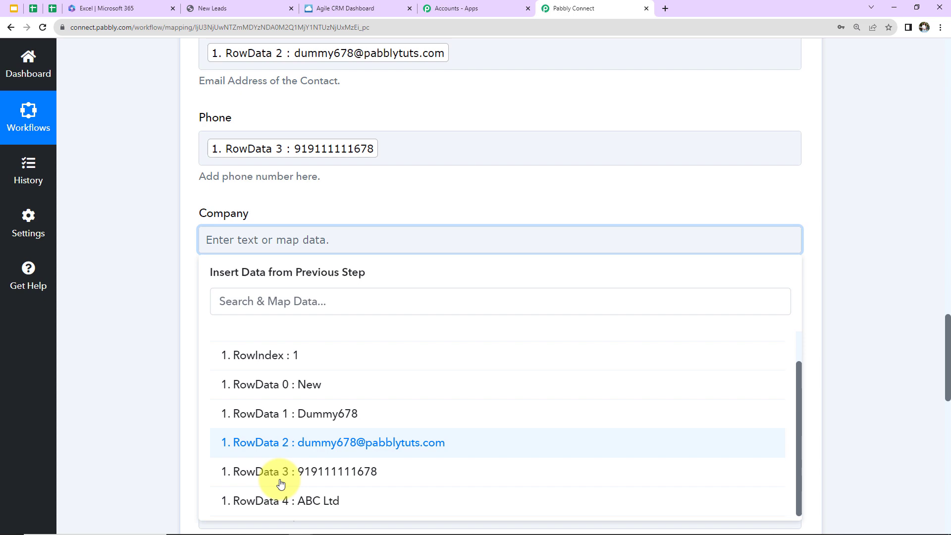
{"action": "left_click", "coordinate": [251, 498]}
{"action": "left_click", "coordinate": [129, 387]}
Step: Leave the tag, address and website fields empty, save the Create Contact action and send a test request
{"action": "scroll", "coordinate": [129, 386], "scroll_direction": "down", "scroll_amount": 2}
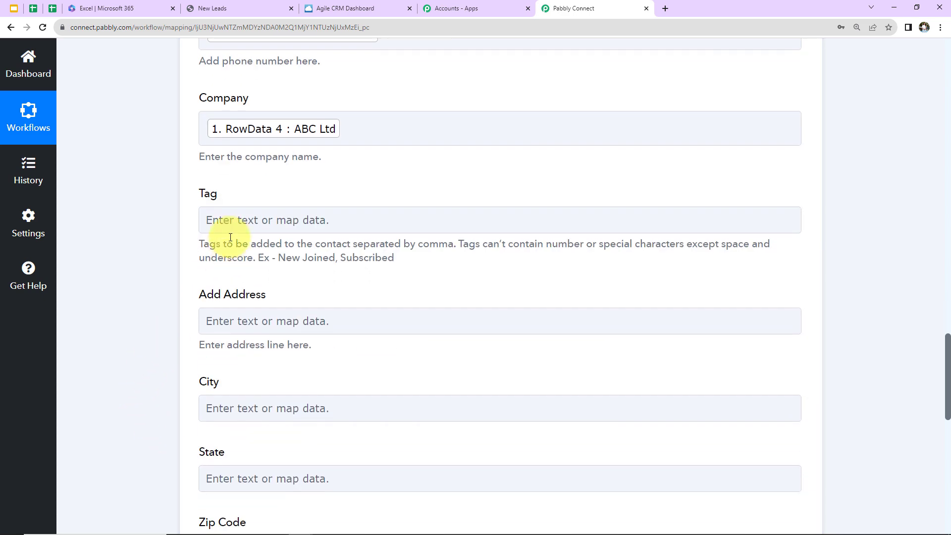
{"action": "scroll", "coordinate": [322, 305], "scroll_direction": "down", "scroll_amount": 2}
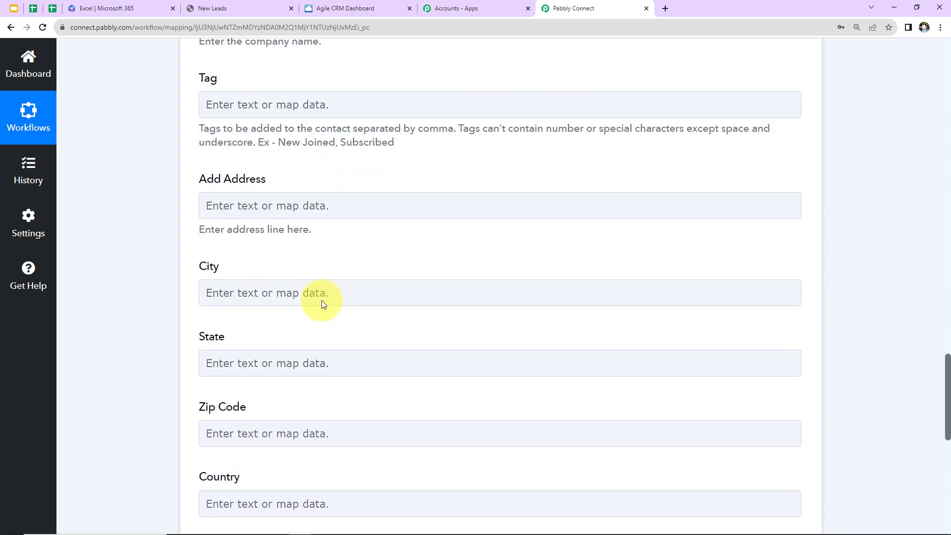
{"action": "left_click", "coordinate": [322, 300]}
{"action": "scroll", "coordinate": [322, 300], "scroll_direction": "down", "scroll_amount": 2}
{"action": "scroll", "coordinate": [322, 300], "scroll_direction": "down", "scroll_amount": 4}
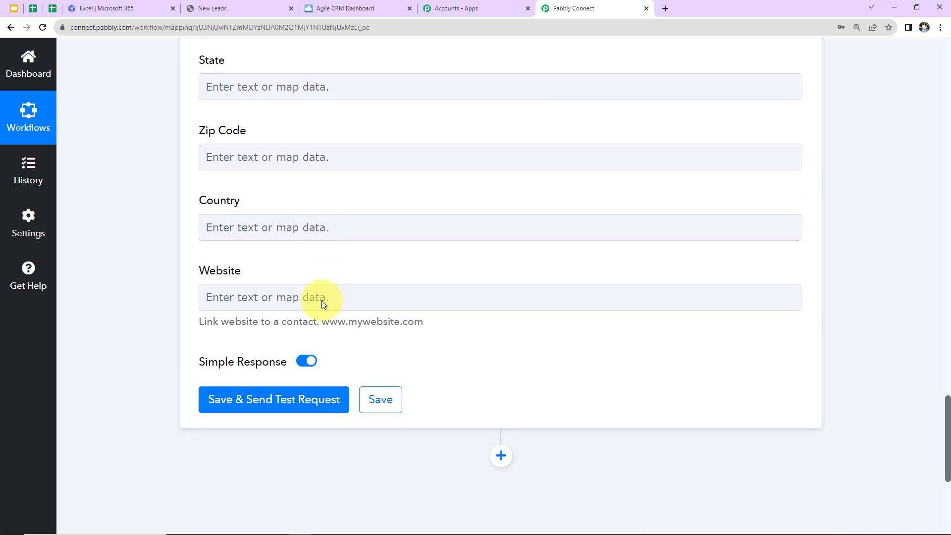
{"action": "scroll", "coordinate": [357, 285], "scroll_direction": "up", "scroll_amount": 2}
{"action": "left_click", "coordinate": [360, 281]}
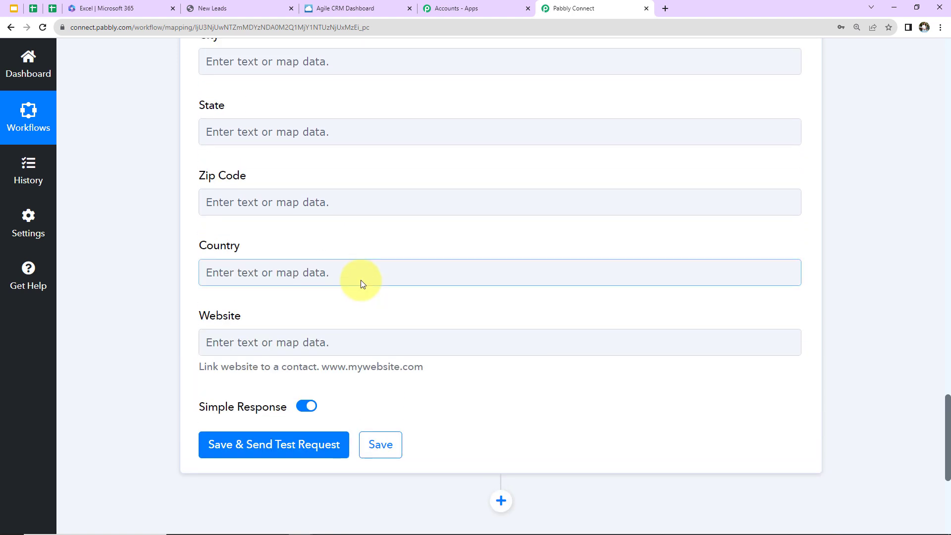
{"action": "left_click", "coordinate": [256, 443]}
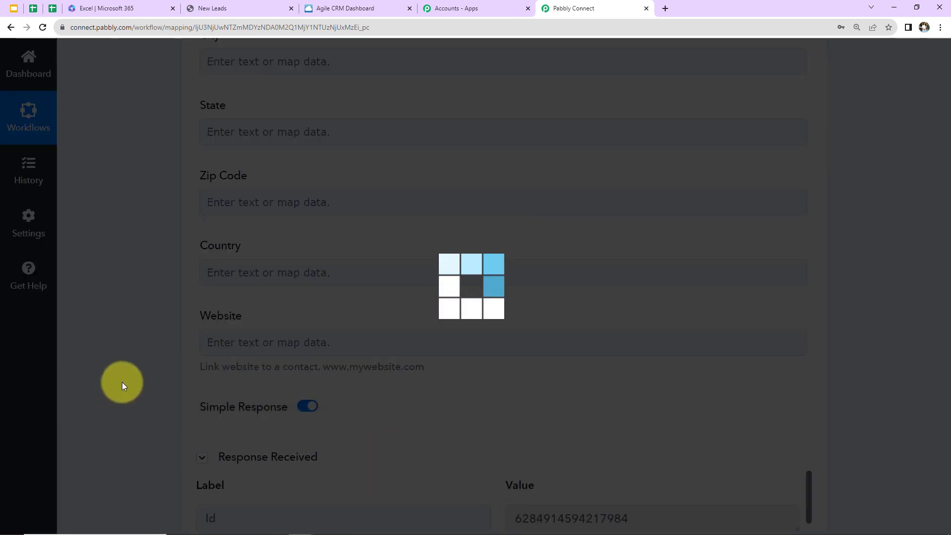
{"action": "scroll", "coordinate": [122, 382], "scroll_direction": "down", "scroll_amount": 7}
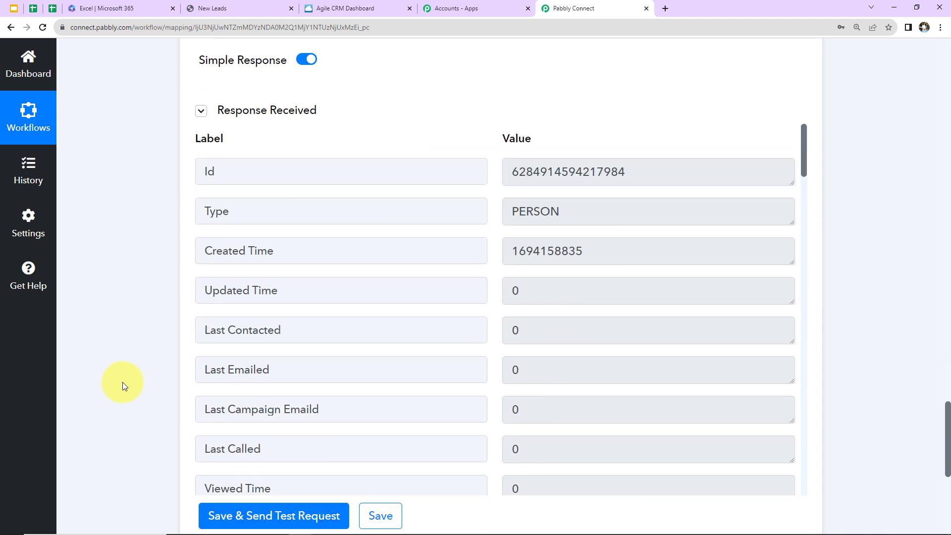
Step: Switch to Agile CRM and open the newest contact in the Contacts list to check the test result
{"action": "left_click", "coordinate": [317, 8]}
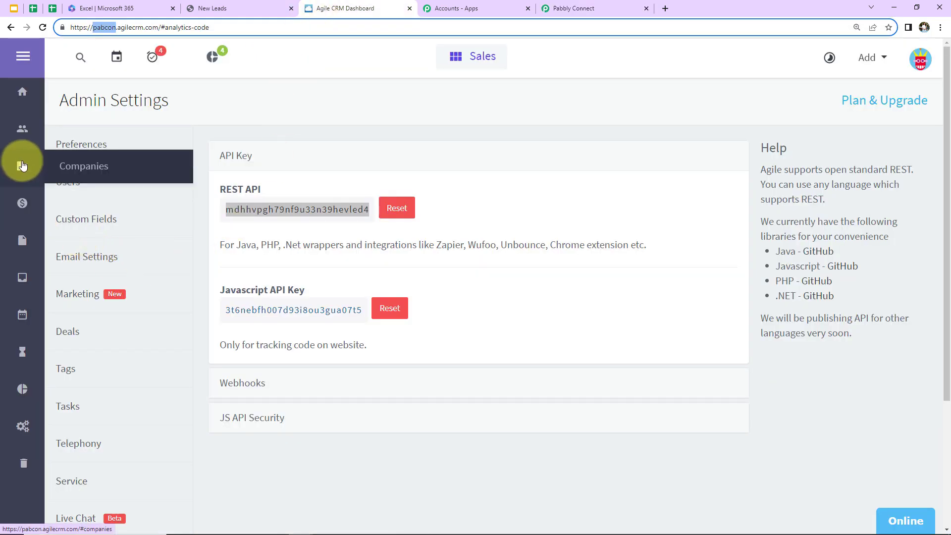
{"action": "left_click", "coordinate": [23, 132]}
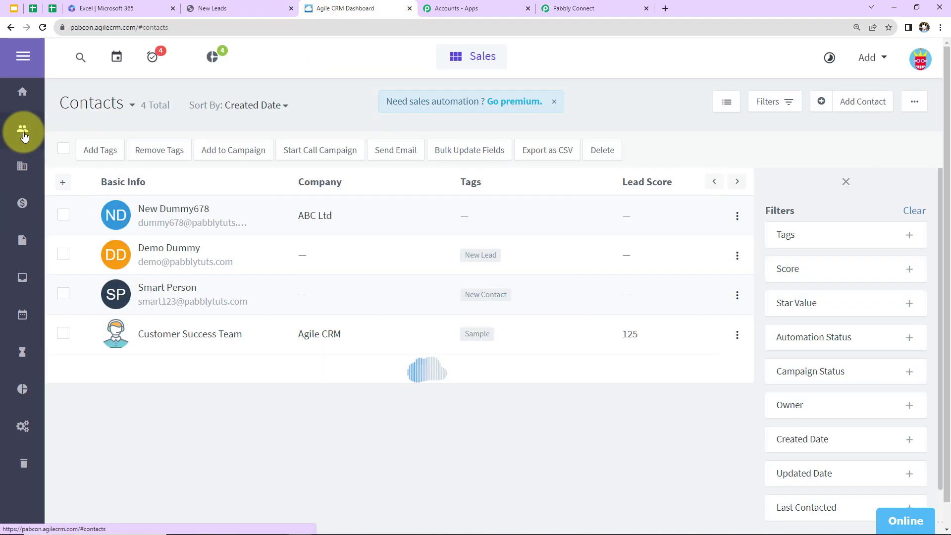
{"action": "left_click", "coordinate": [180, 212]}
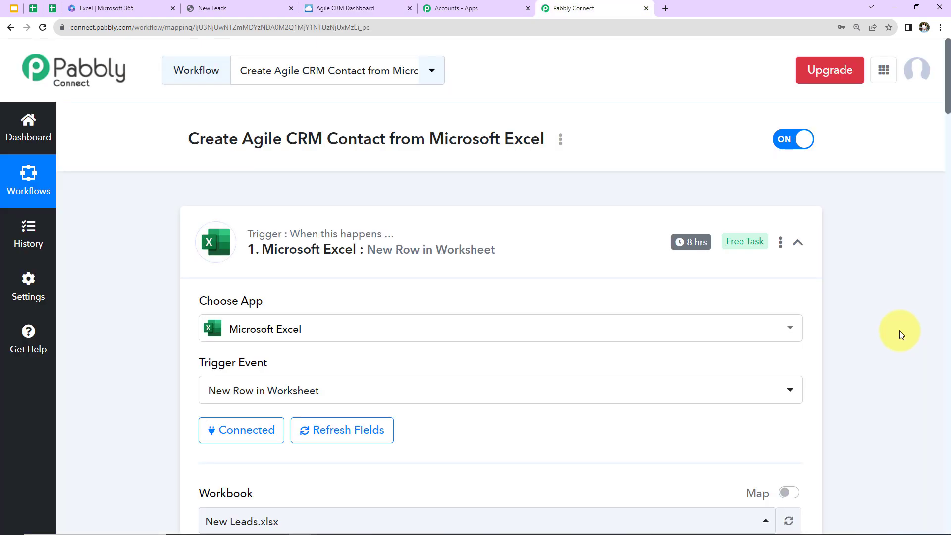
Step: Back in Pabbly Connect, check the Microsoft Excel trigger's polling interval and collapse both the trigger and the Agile CRM action
{"action": "mouse_move", "coordinate": [695, 249]}
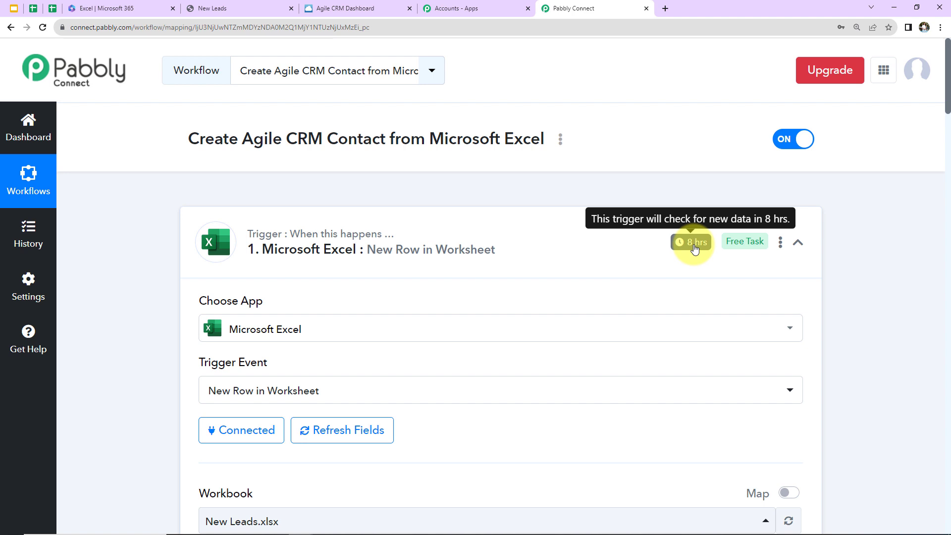
{"action": "left_click", "coordinate": [798, 242]}
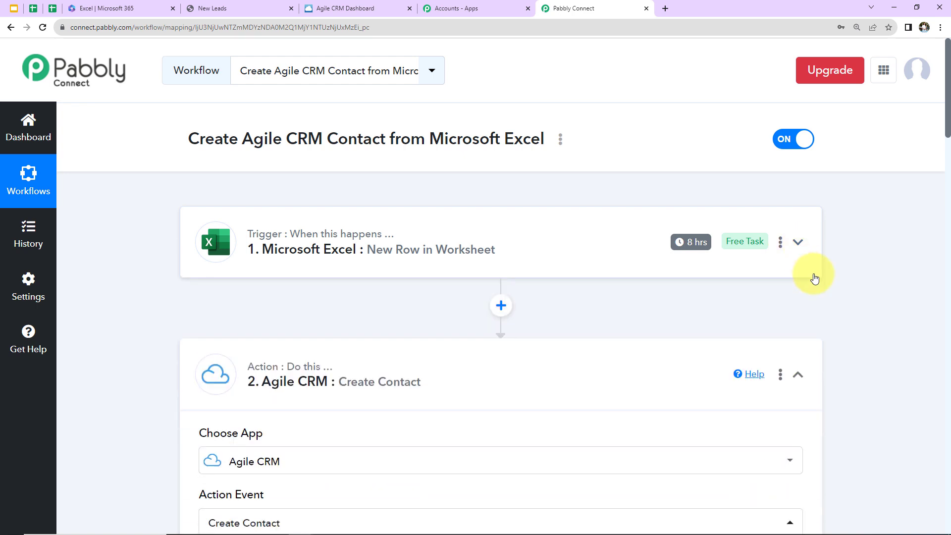
{"action": "left_click", "coordinate": [797, 374]}
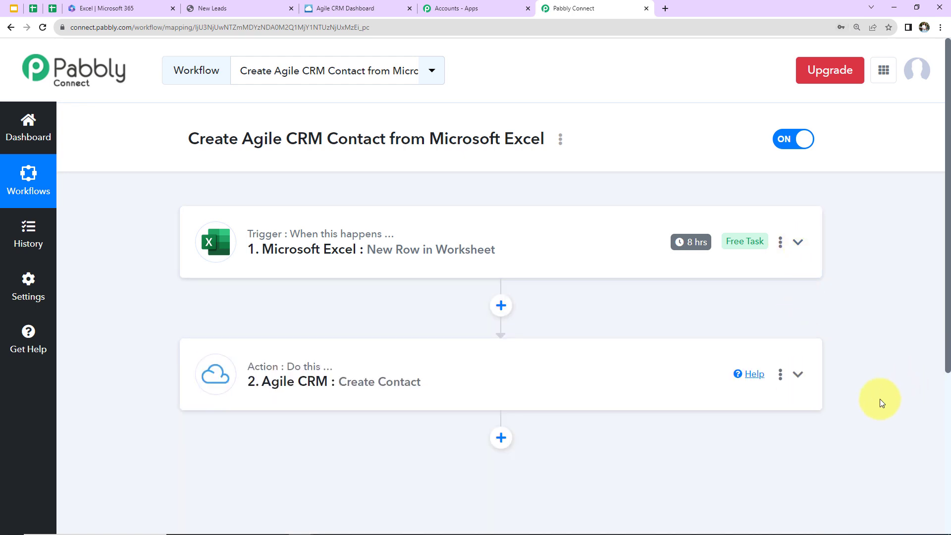